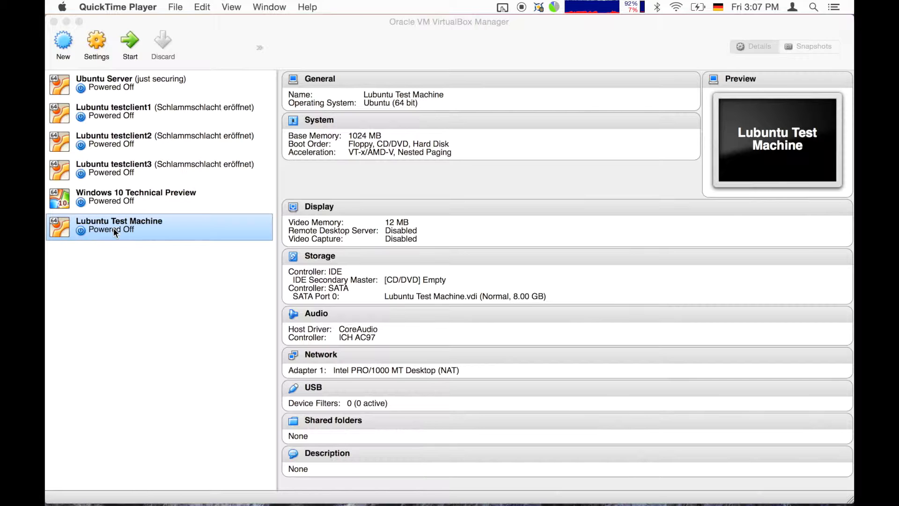
Start the Lubuntu Test Machine from the VirtualBox Manager; it halts with no bootable medium.
{"action": "left_click", "coordinate": [113, 228]}
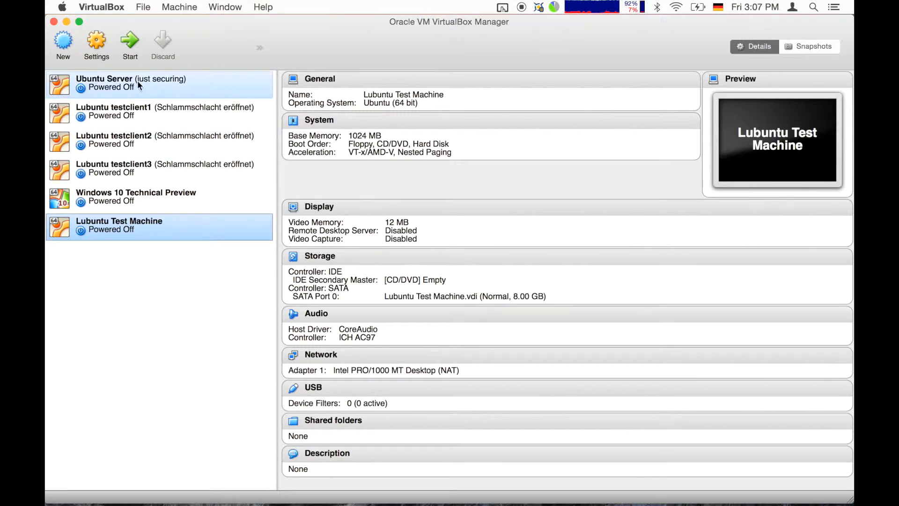
{"action": "left_click", "coordinate": [130, 41]}
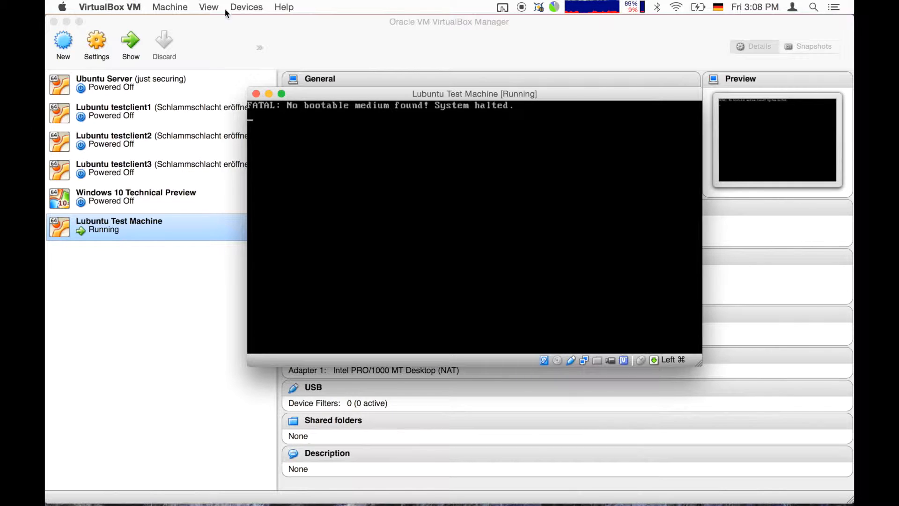
Load lubuntu-14.04.2-desktop-amd64.iso from the Desktop into the machine's virtual CD/DVD drive.
{"action": "left_click", "coordinate": [261, 6]}
{"action": "mouse_move", "coordinate": [265, 22]}
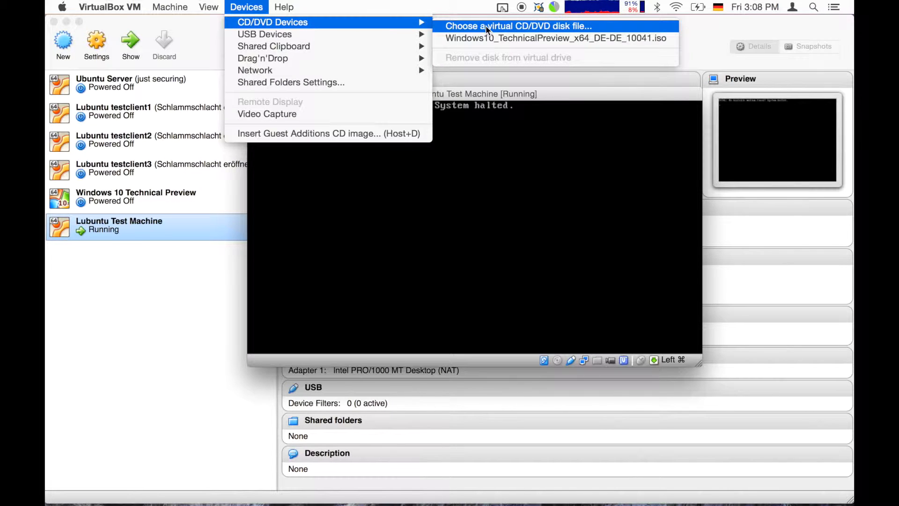
{"action": "left_click", "coordinate": [486, 25]}
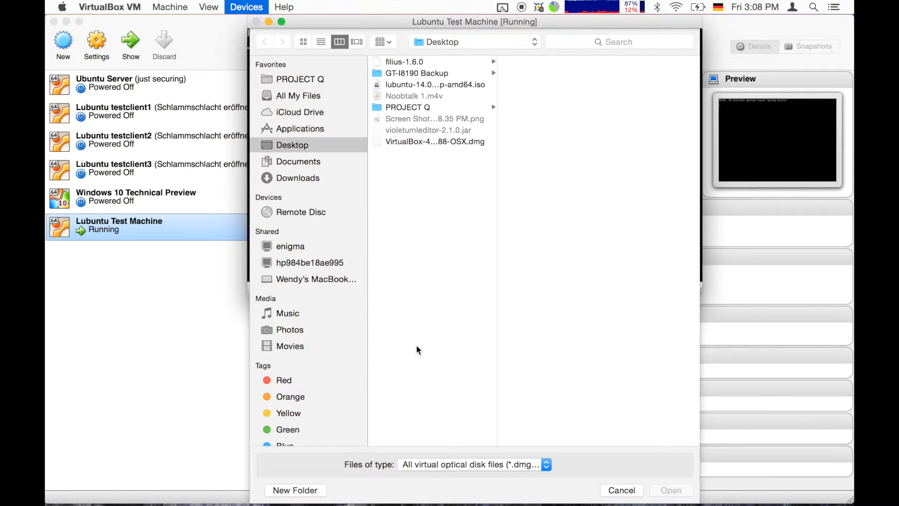
{"action": "left_click", "coordinate": [397, 83]}
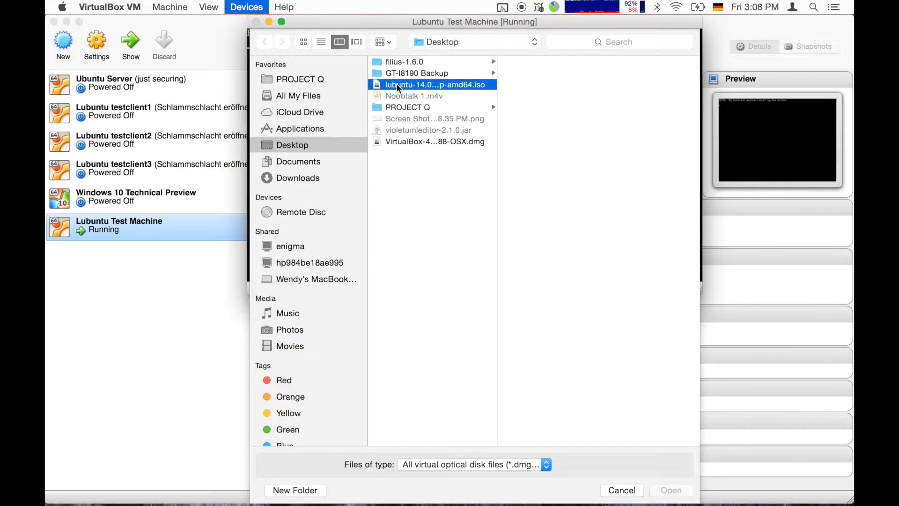
{"action": "left_click", "coordinate": [675, 489]}
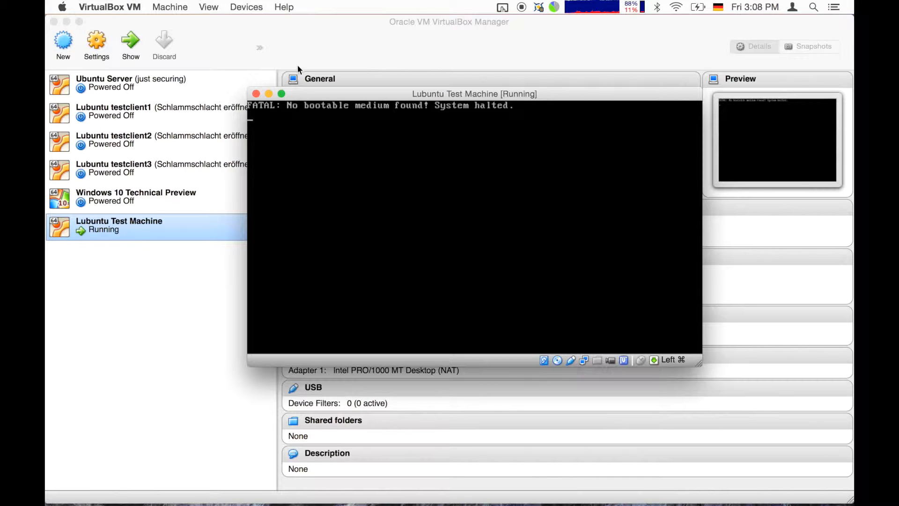
Power off the Lubuntu Test Machine and start it again so it boots from the ISO.
{"action": "left_click", "coordinate": [245, 8]}
{"action": "left_click", "coordinate": [245, 8]}
{"action": "left_click", "coordinate": [156, 3]}
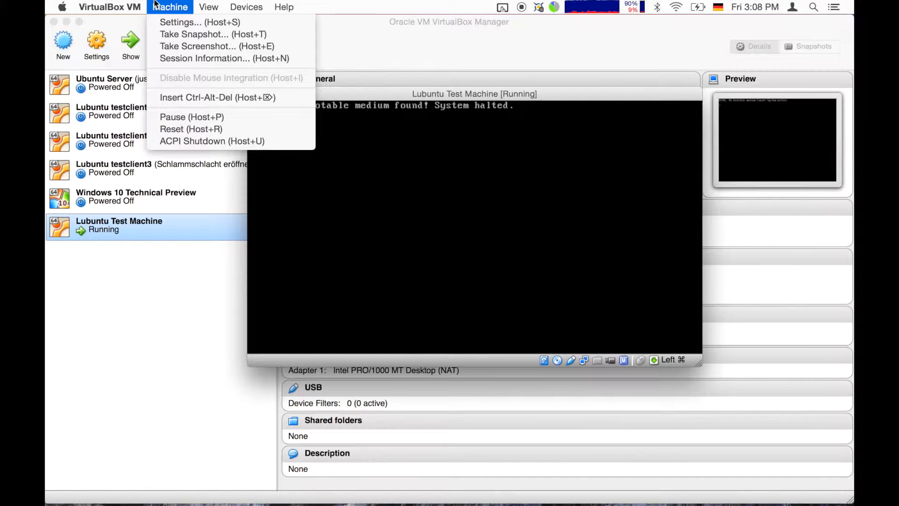
{"action": "left_click", "coordinate": [271, 118]}
{"action": "left_click", "coordinate": [255, 95]}
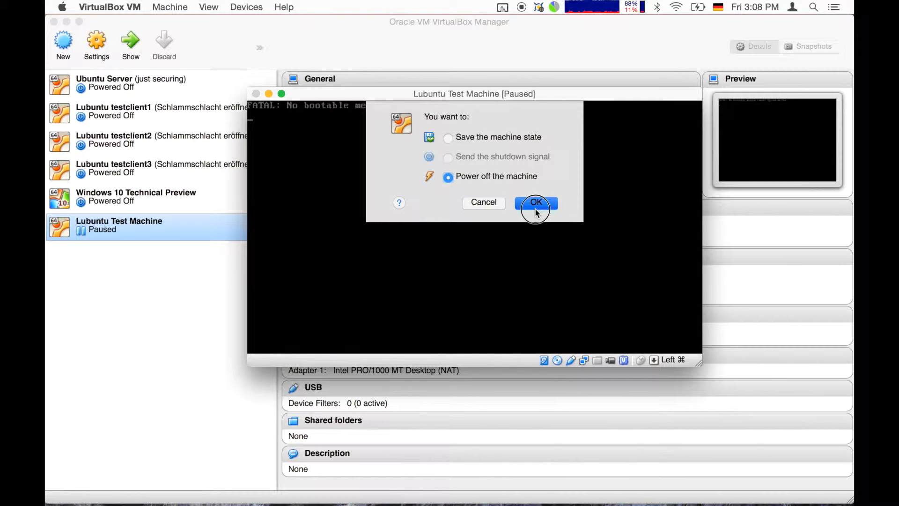
{"action": "left_click", "coordinate": [535, 209]}
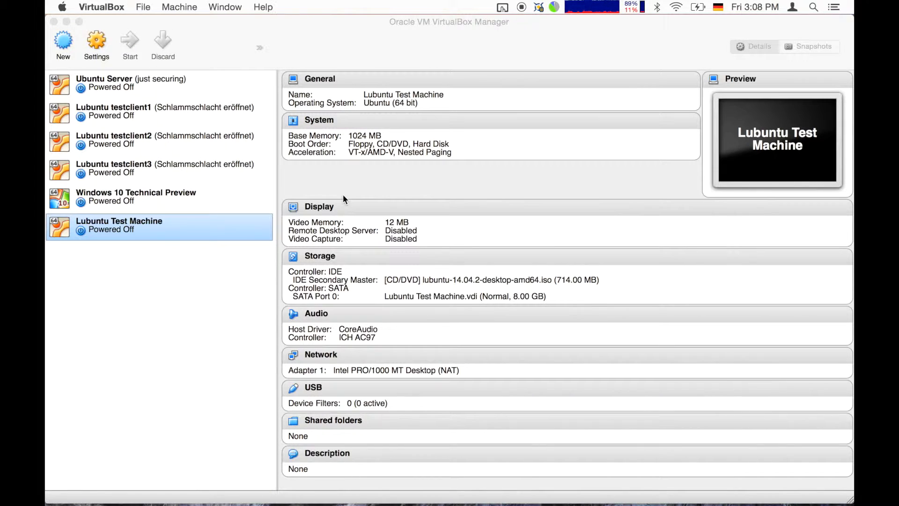
{"action": "left_click", "coordinate": [127, 232]}
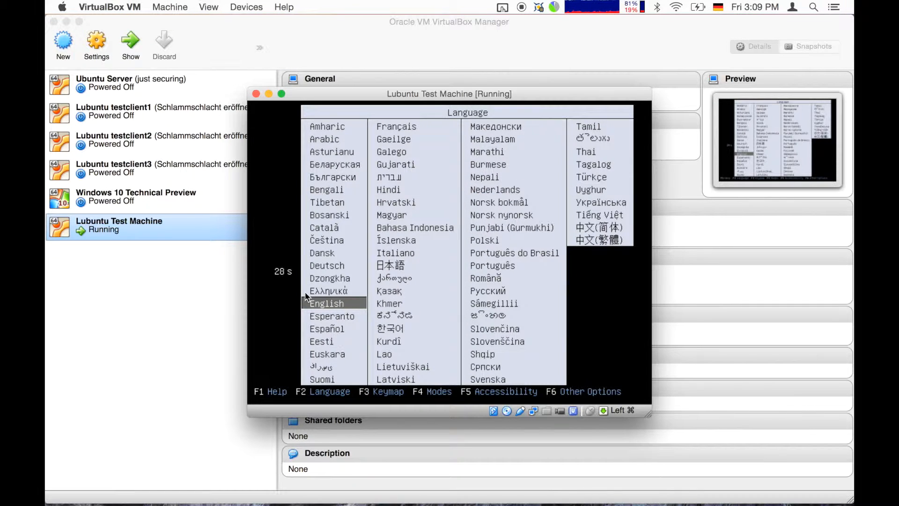
Keep English as the boot language and boot the Install Lubuntu option.
{"action": "key", "text": "Up"}
{"action": "key", "text": "Down"}
{"action": "key", "text": "Return"}
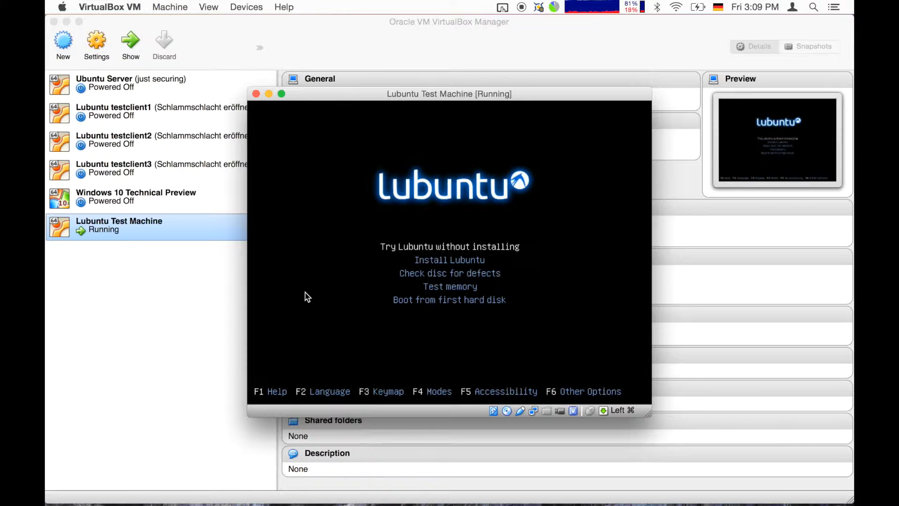
{"action": "key", "text": "Down"}
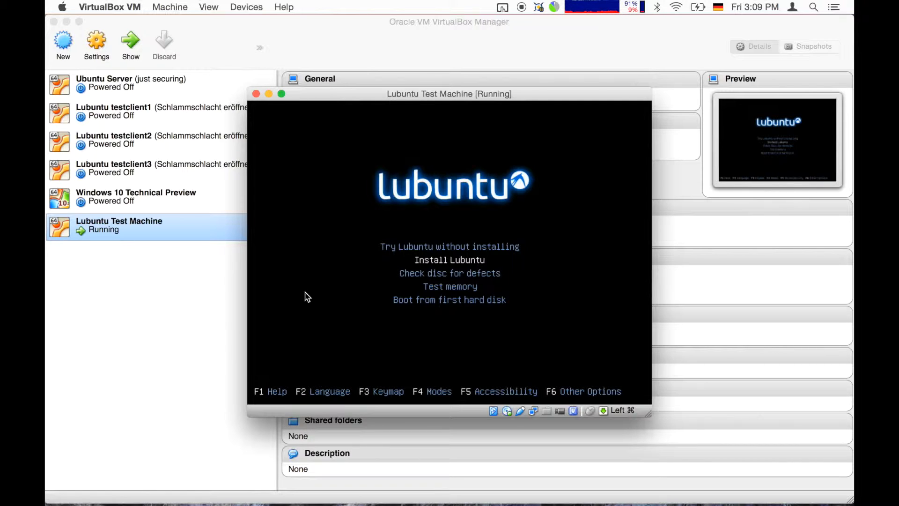
{"action": "key", "text": "Return"}
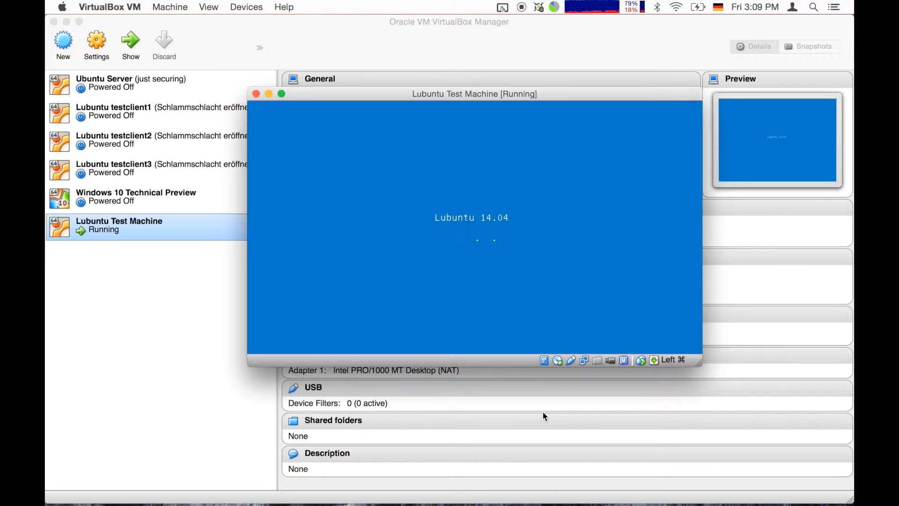
Bring the HandBrake window to the front while the installer loads.
{"action": "mouse_move", "coordinate": [641, 496]}
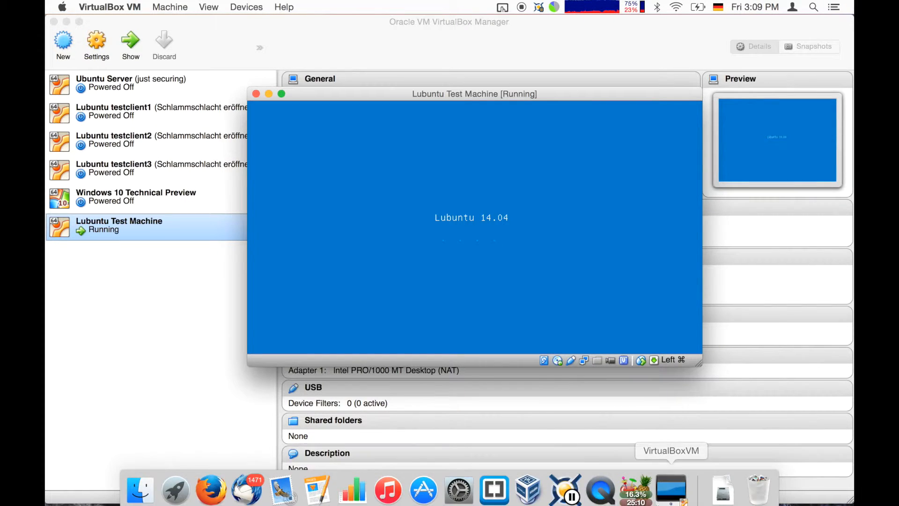
{"action": "right_click", "coordinate": [641, 496]}
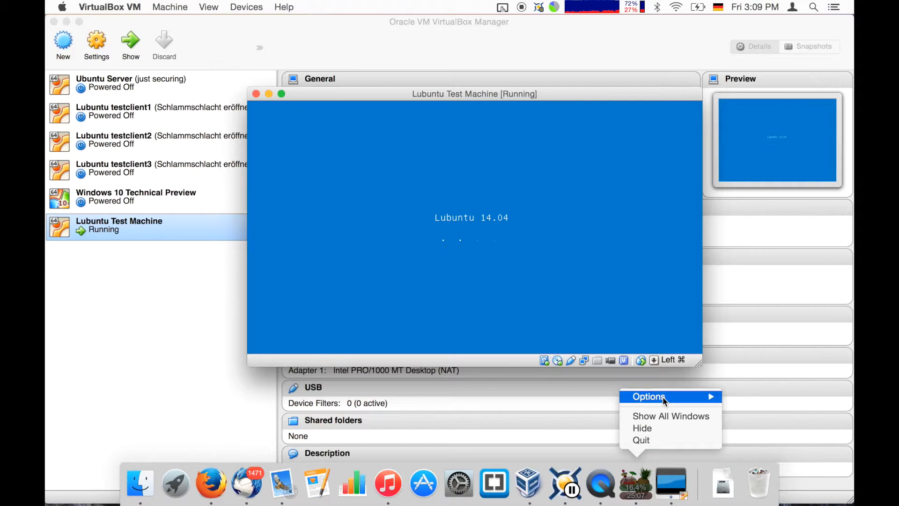
{"action": "left_click", "coordinate": [645, 483]}
{"action": "left_click", "coordinate": [645, 482]}
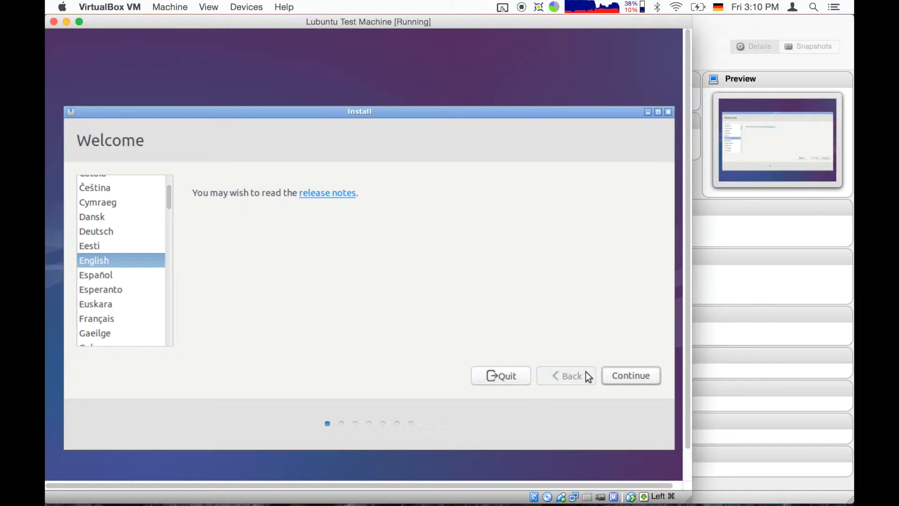
Pass the Welcome page and enable downloading updates and installing third-party software.
{"action": "left_click", "coordinate": [625, 381]}
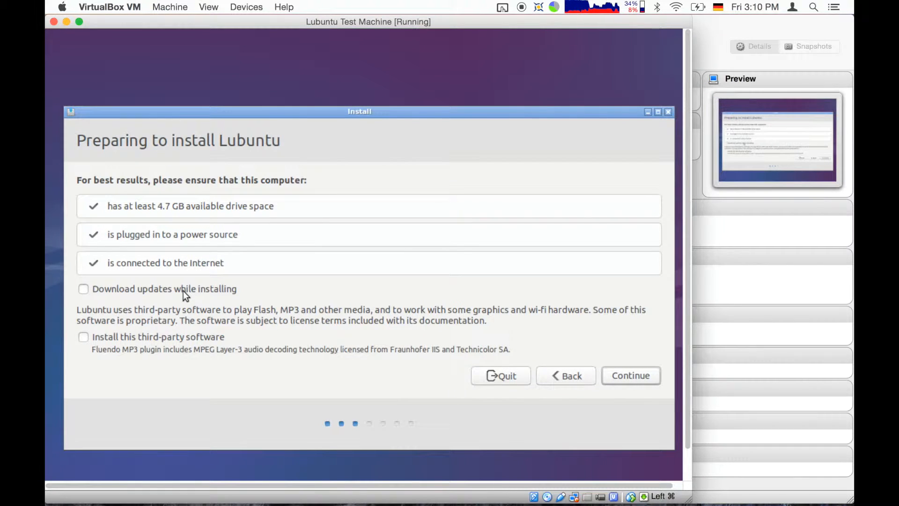
{"action": "left_click", "coordinate": [169, 293]}
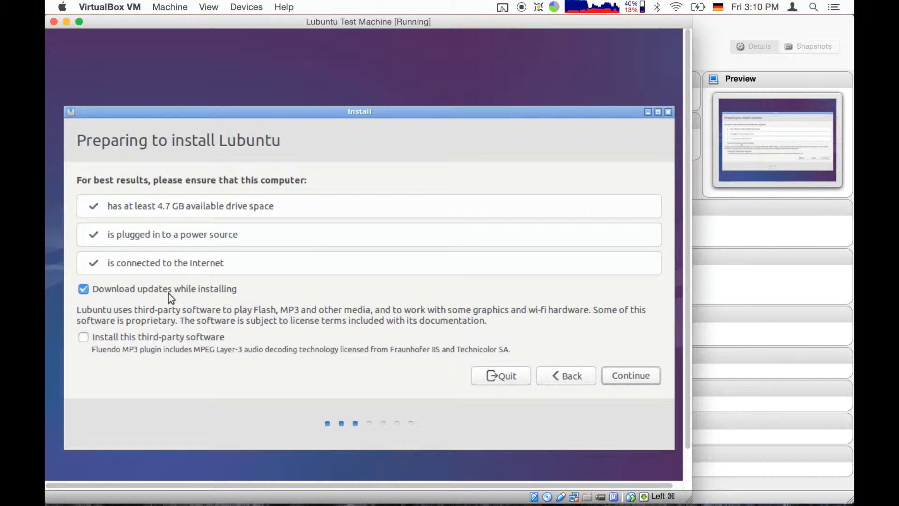
{"action": "left_click", "coordinate": [170, 337]}
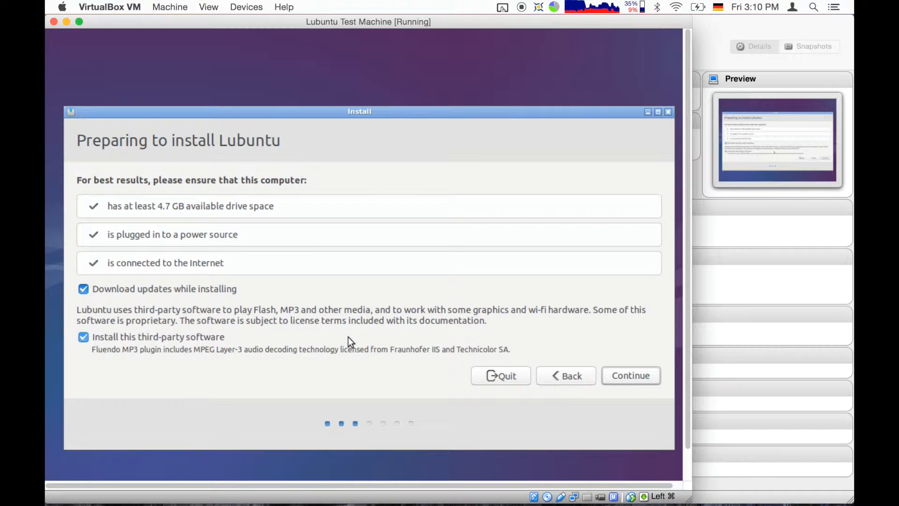
{"action": "left_click", "coordinate": [621, 375]}
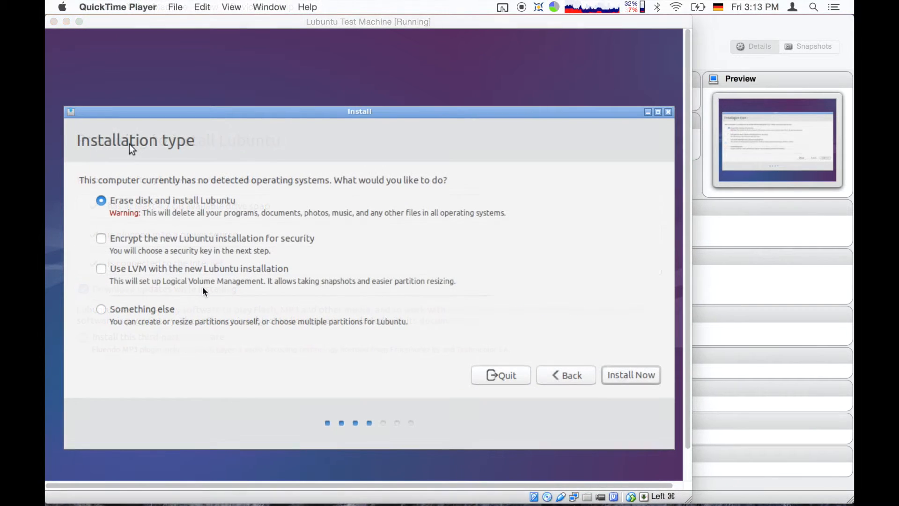
Choose Erase disk and install Lubuntu, then confirm writing the partition changes.
{"action": "left_click", "coordinate": [202, 287]}
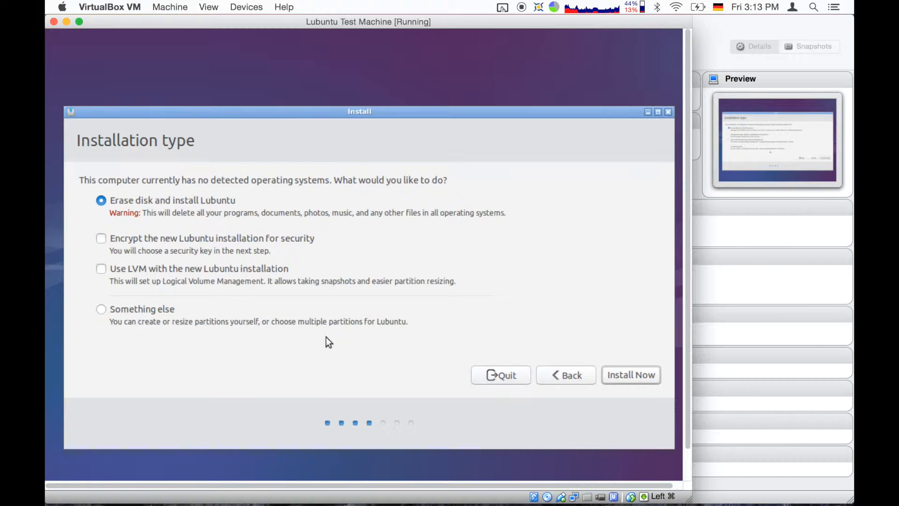
{"action": "left_click", "coordinate": [637, 375]}
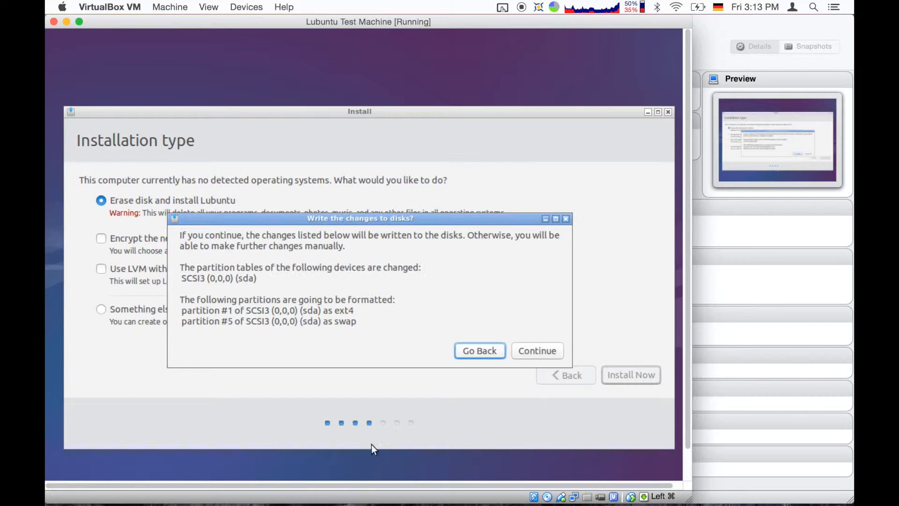
{"action": "left_click", "coordinate": [528, 351]}
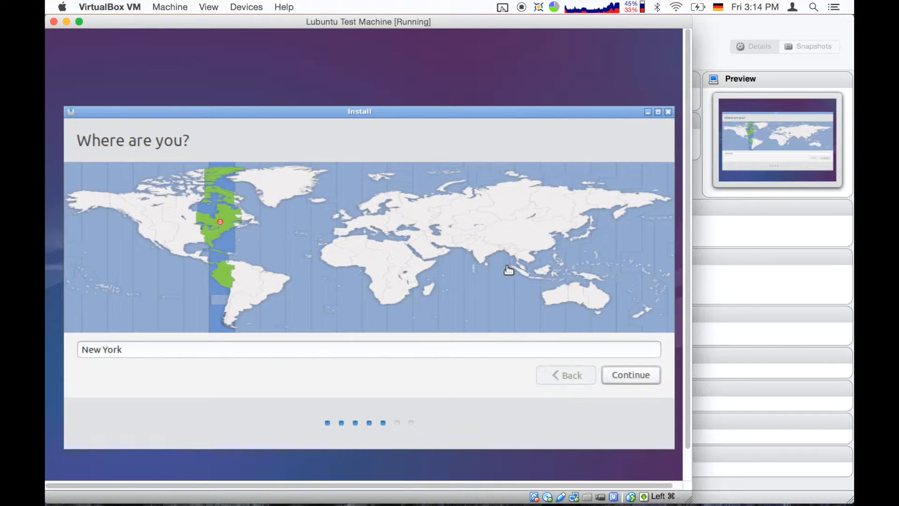
Accept New York and set the keyboard to German (Macintosh, eliminate dead keys).
{"action": "left_click", "coordinate": [625, 374]}
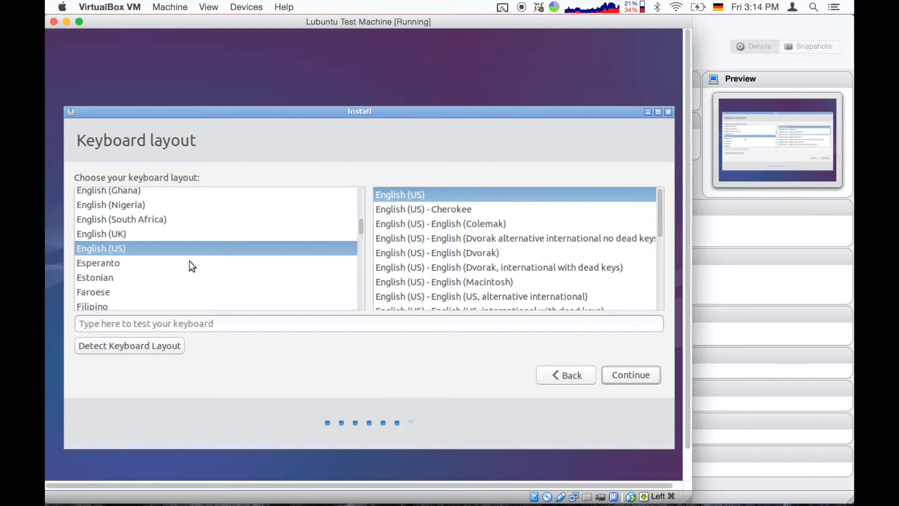
{"action": "scroll", "coordinate": [190, 262], "scroll_direction": "down", "scroll_amount": 5}
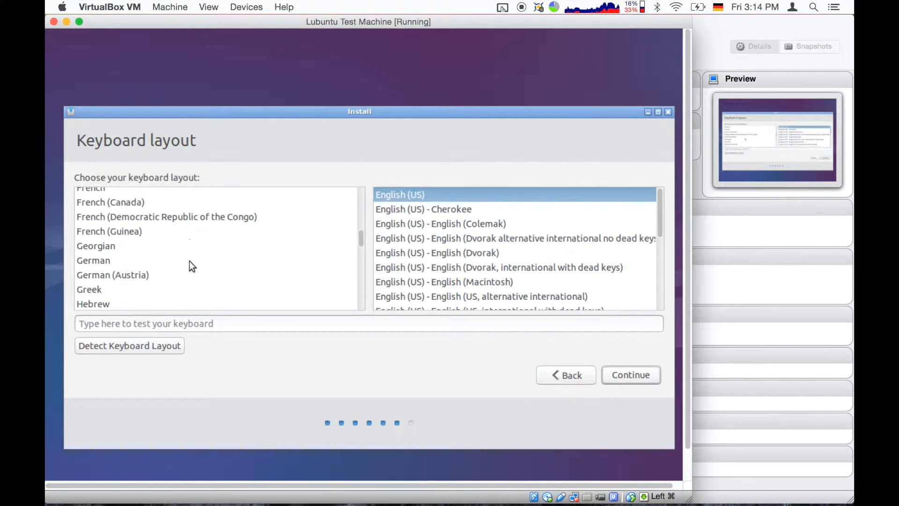
{"action": "left_click", "coordinate": [101, 261]}
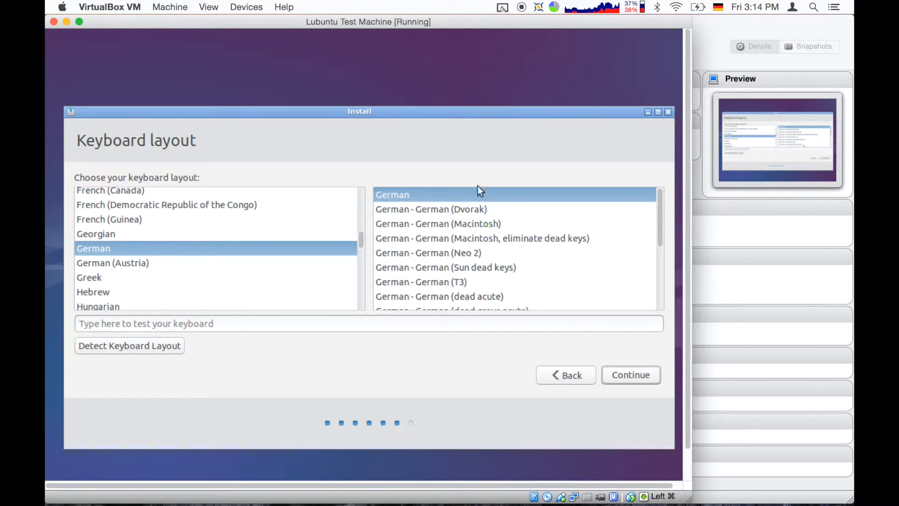
{"action": "left_click", "coordinate": [522, 238]}
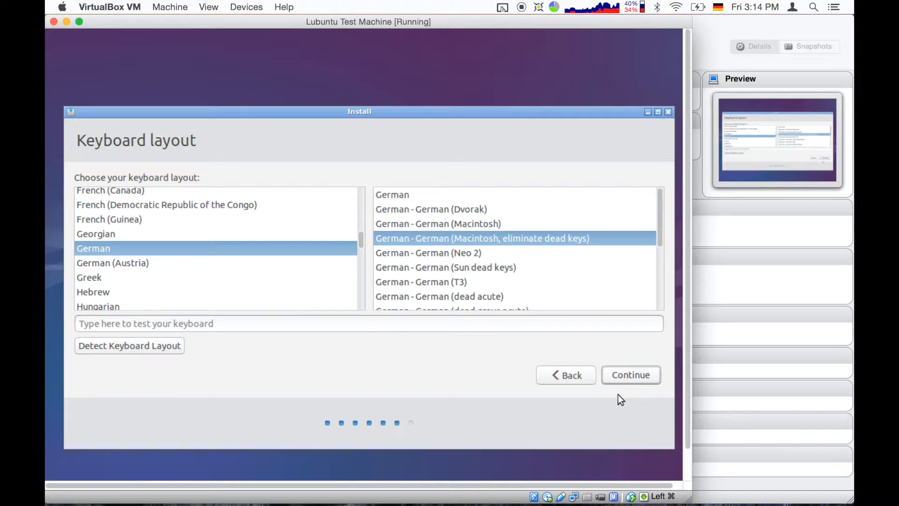
{"action": "left_click", "coordinate": [629, 371]}
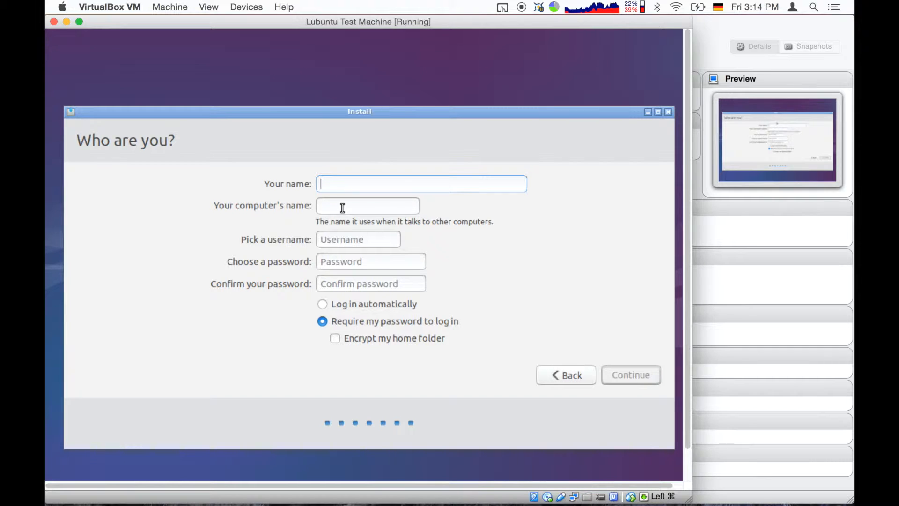
Enter the account name and matching password, choose automatic login, and begin installing.
{"action": "type", "text": "oobtalk"}
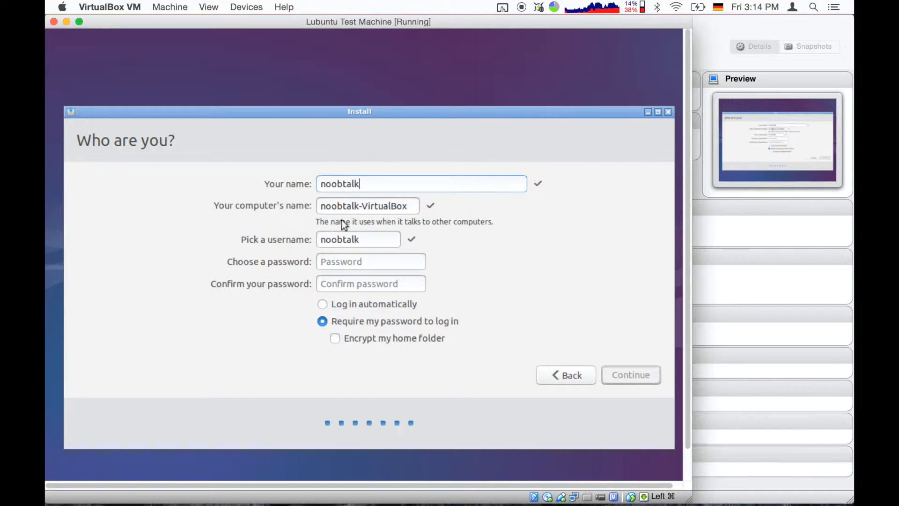
{"action": "left_click", "coordinate": [345, 261]}
{"action": "type", "text": "123456"}
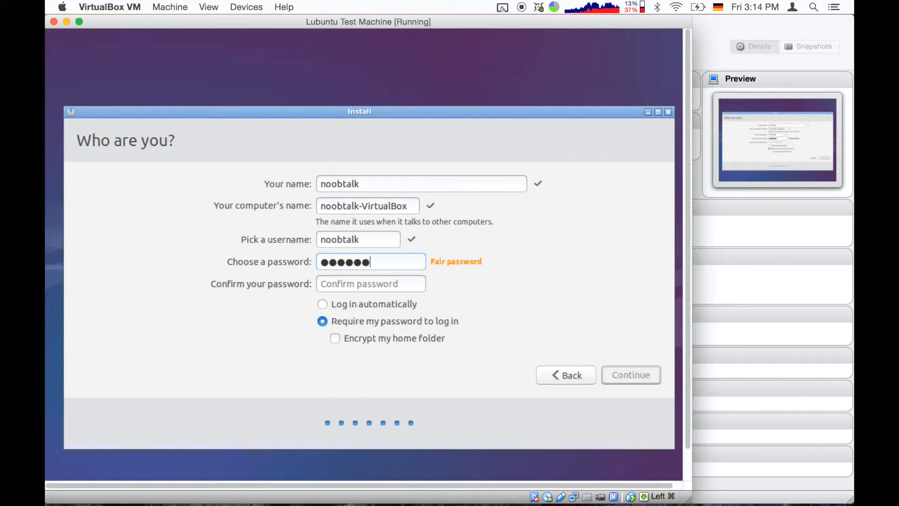
{"action": "key", "text": "Tab"}
{"action": "type", "text": "12345"}
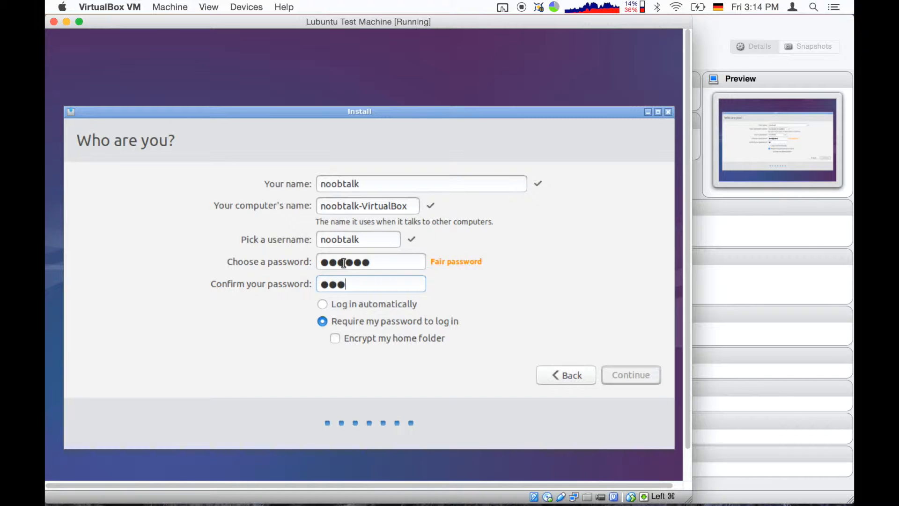
{"action": "type", "text": "6"}
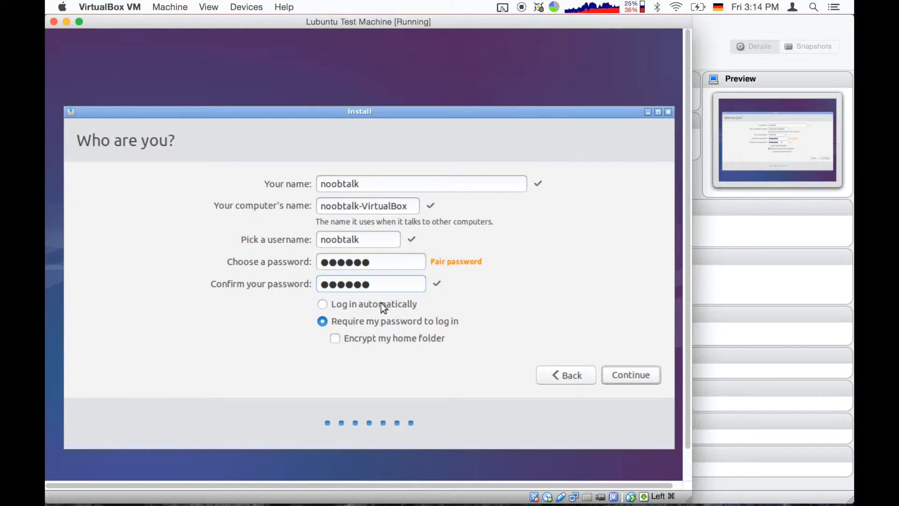
{"action": "left_click", "coordinate": [371, 310]}
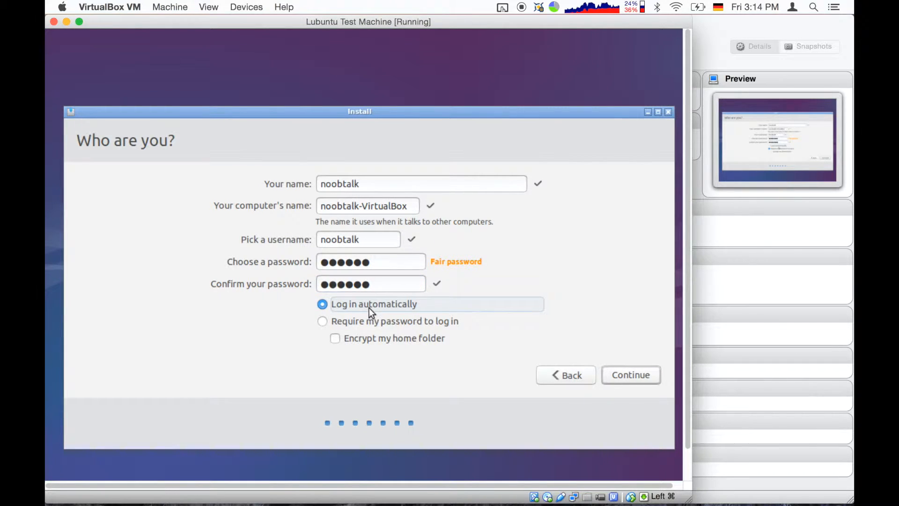
{"action": "left_click", "coordinate": [639, 376]}
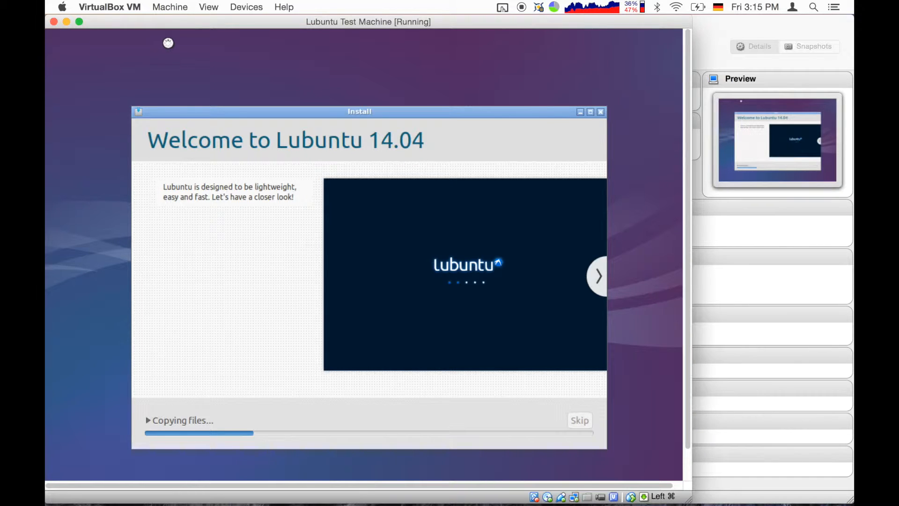
Open the Lubuntu Test Machine's Settings from the Machine menu.
{"action": "left_click", "coordinate": [177, 9]}
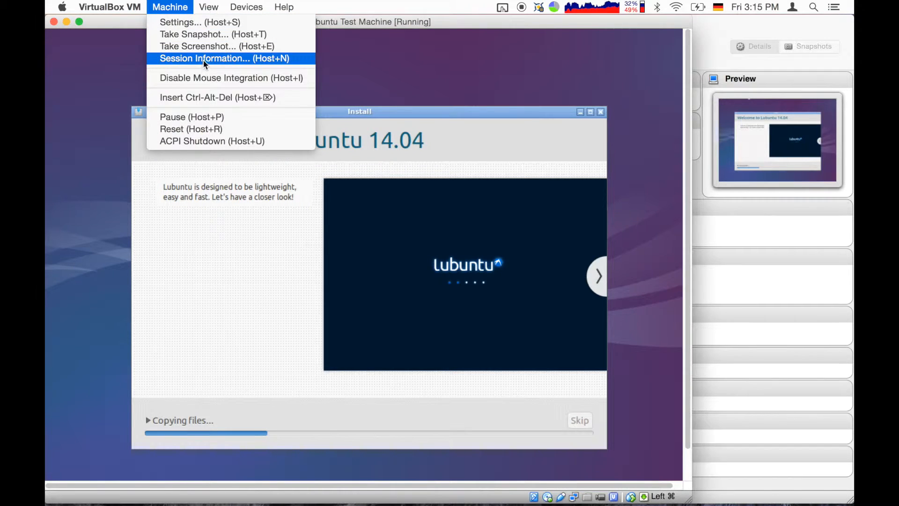
{"action": "left_click", "coordinate": [173, 9]}
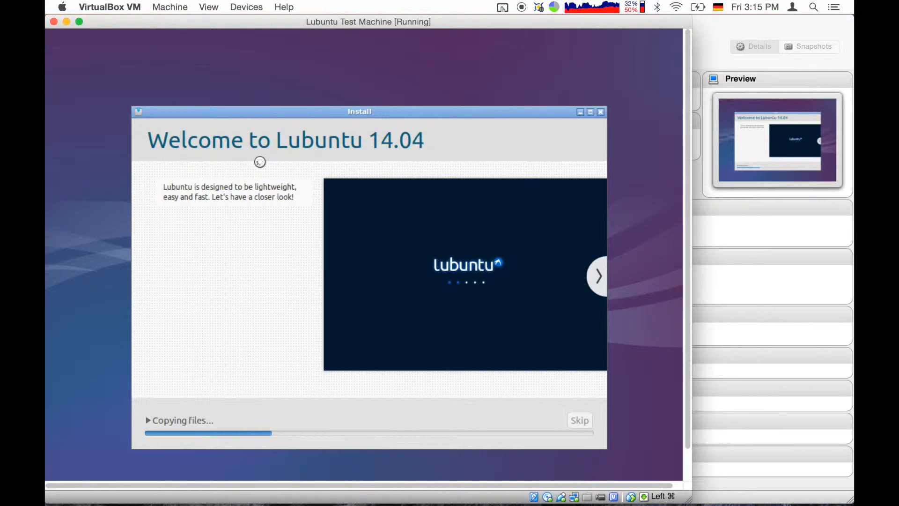
{"action": "left_click", "coordinate": [171, 9]}
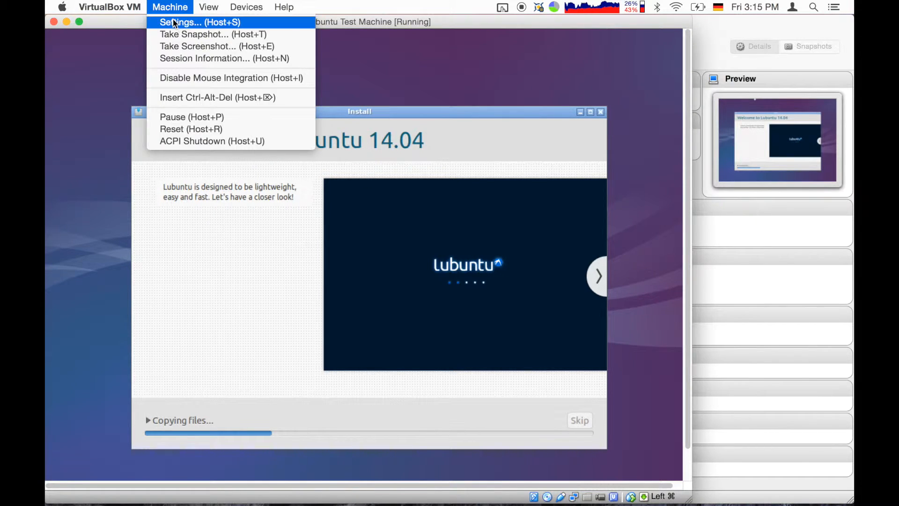
{"action": "left_click", "coordinate": [172, 23]}
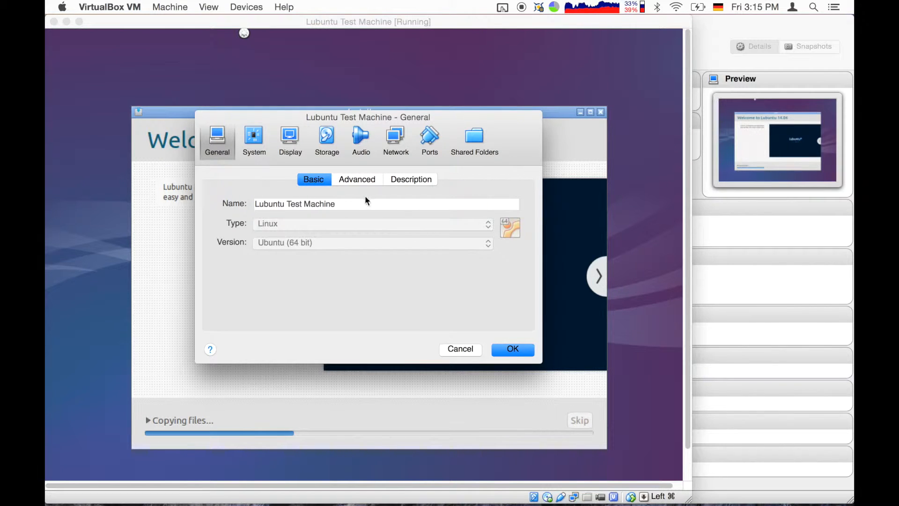
Review the General page's Basic, Advanced and Description tabs.
{"action": "left_click", "coordinate": [258, 202]}
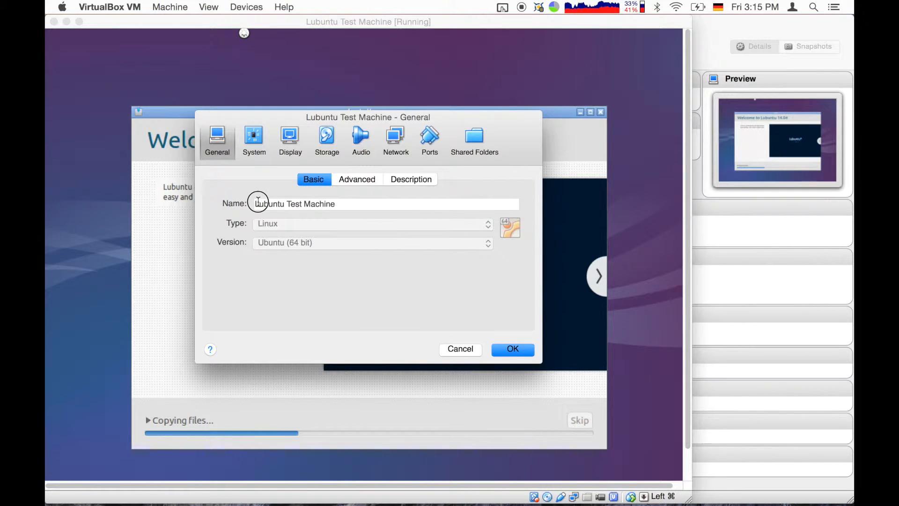
{"action": "left_click", "coordinate": [349, 183]}
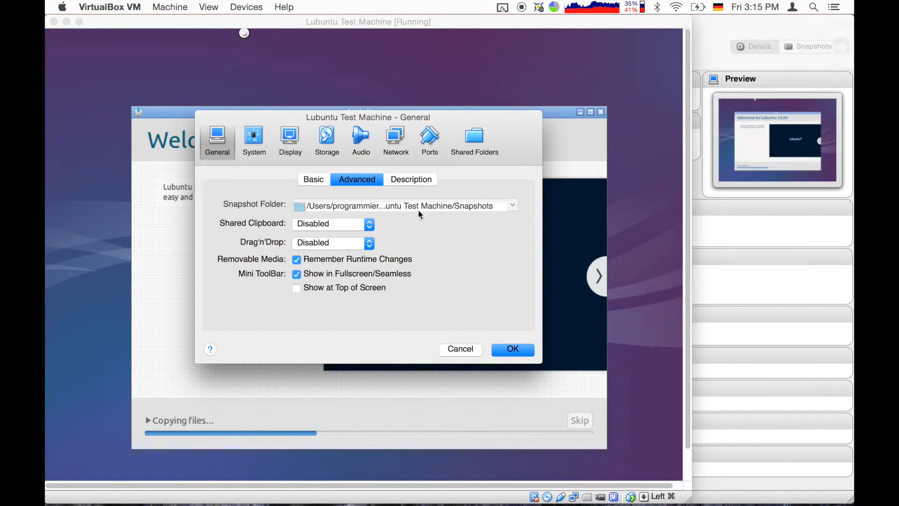
{"action": "left_click", "coordinate": [419, 179]}
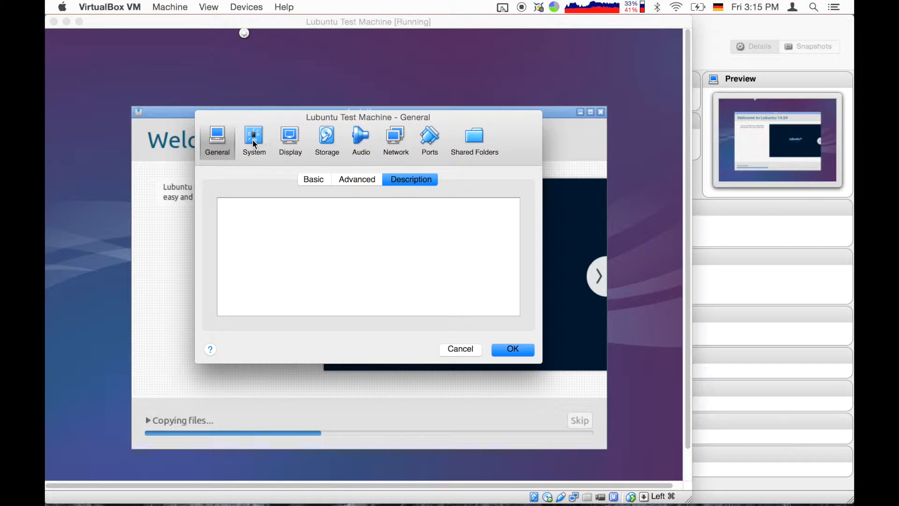
Check System's 1024 MB memory, boot order, 1 CPU and acceleration, then view Display settings.
{"action": "left_click", "coordinate": [254, 140]}
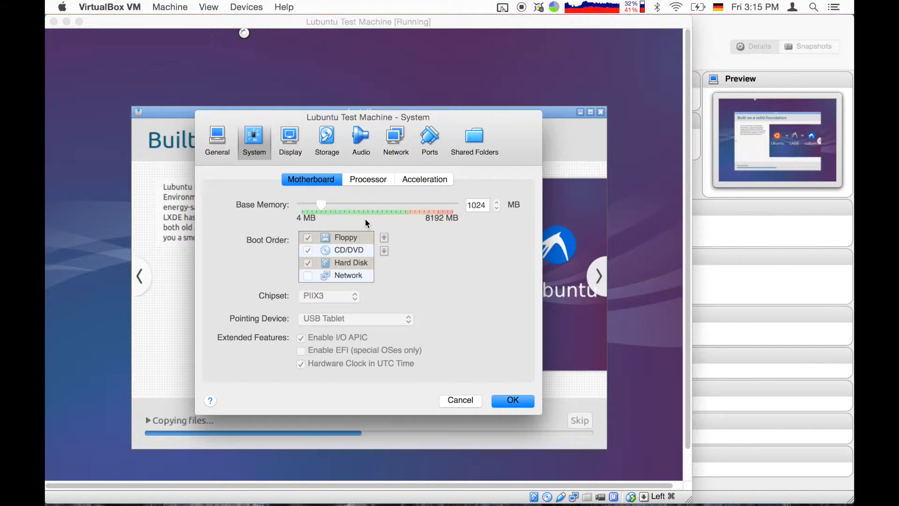
{"action": "left_click", "coordinate": [361, 180]}
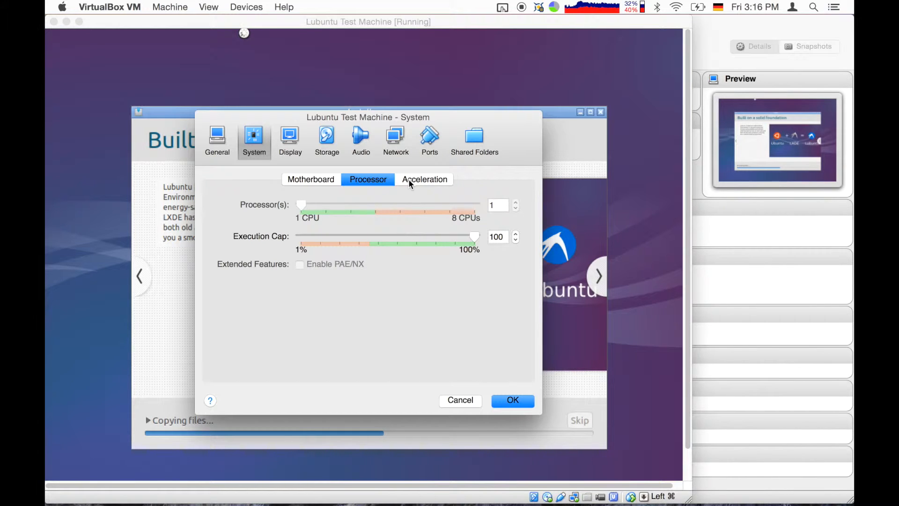
{"action": "left_click", "coordinate": [396, 180]}
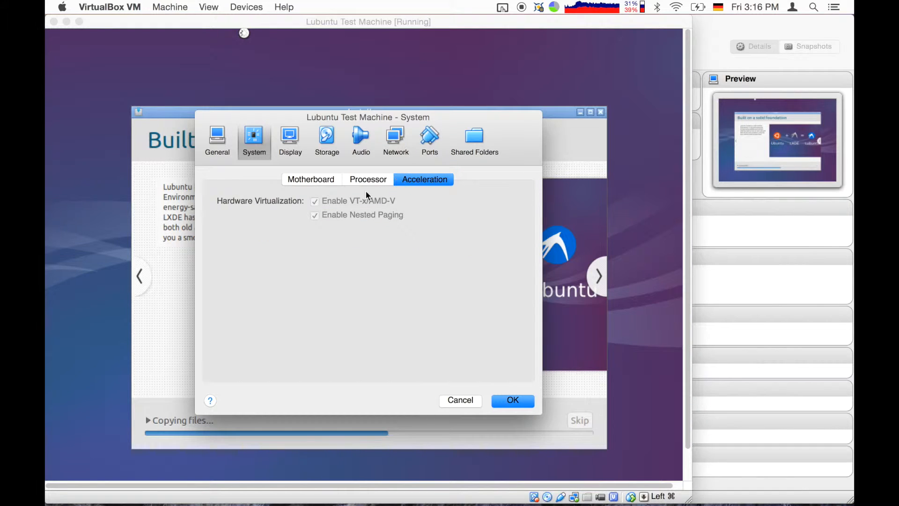
{"action": "left_click", "coordinate": [374, 179]}
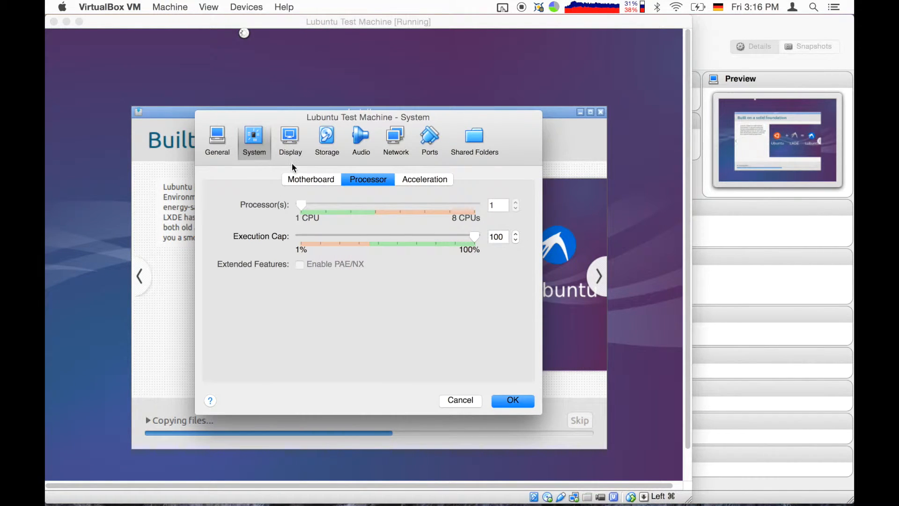
{"action": "left_click", "coordinate": [291, 139]}
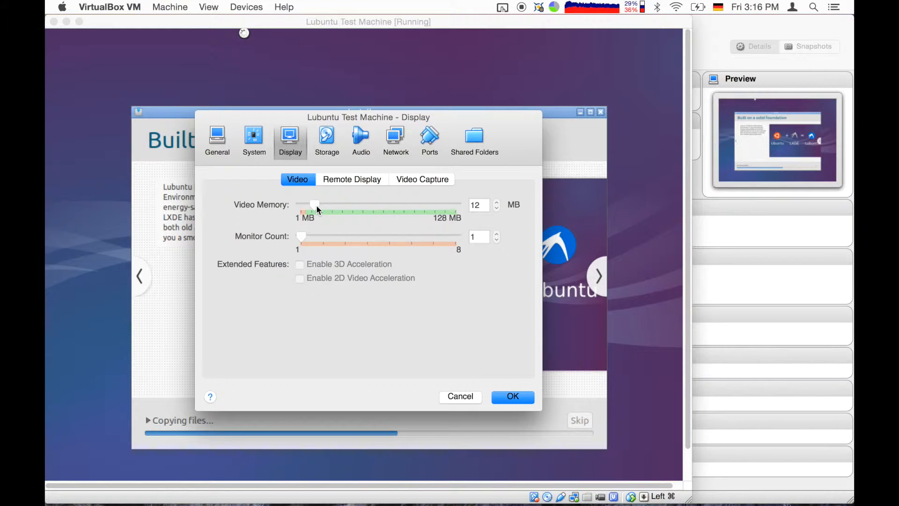
Check the Remote Display, Video and Video Capture tabs, ending on Storage with the lubuntu ISO and .vdi.
{"action": "left_click", "coordinate": [347, 178]}
{"action": "left_click", "coordinate": [300, 180]}
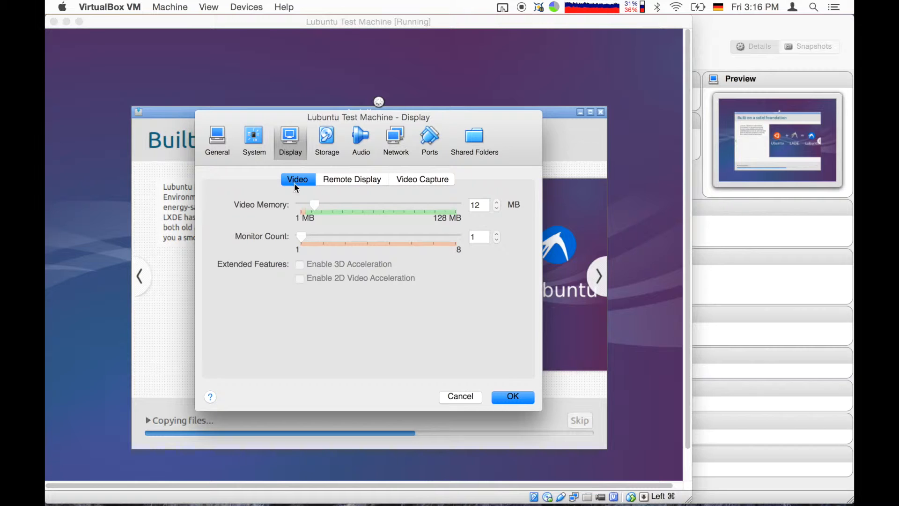
{"action": "left_click", "coordinate": [421, 180]}
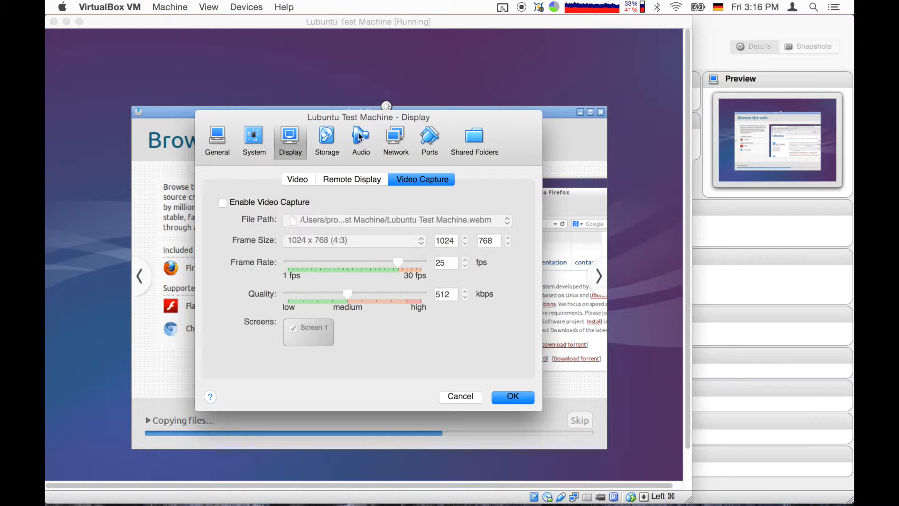
{"action": "left_click", "coordinate": [327, 138]}
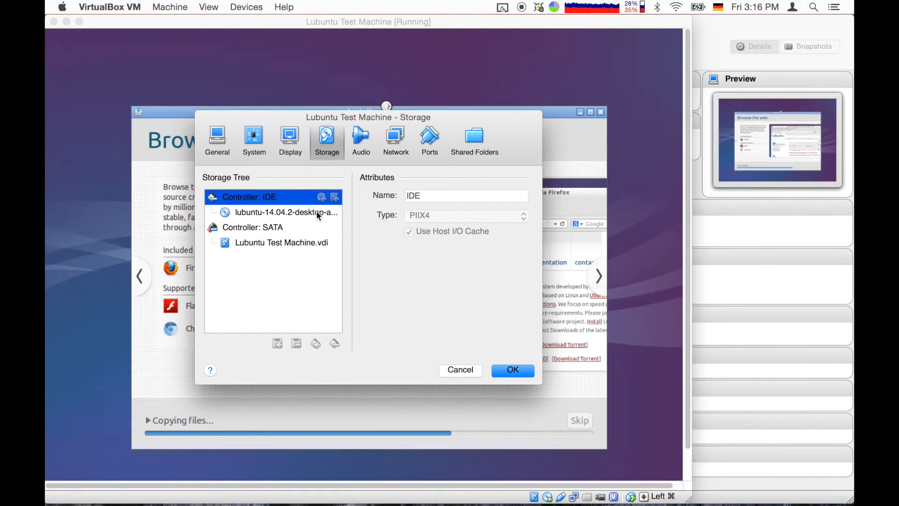
Compare the .vdi disk and lubuntu ISO details, noting 8.00 GB virtual and 2.00 MB actual size.
{"action": "left_click", "coordinate": [310, 244]}
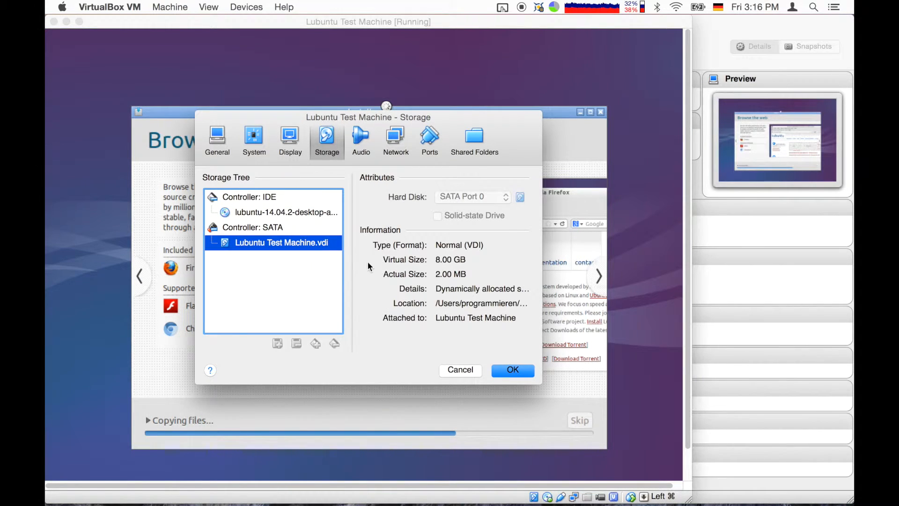
{"action": "left_click", "coordinate": [308, 212]}
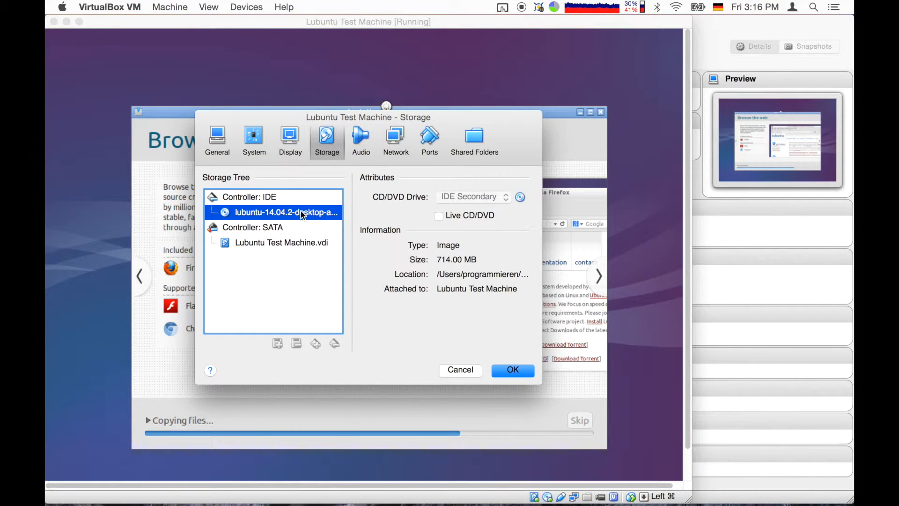
{"action": "left_click", "coordinate": [294, 243]}
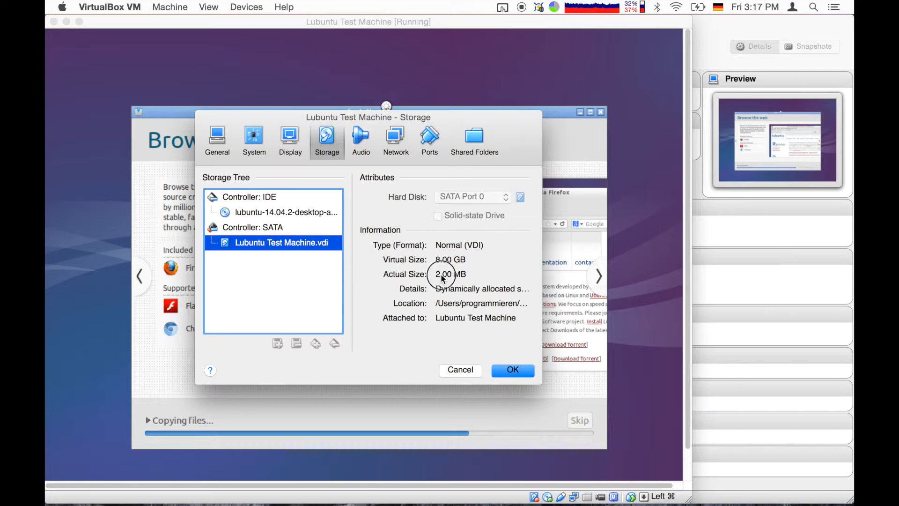
{"action": "left_click", "coordinate": [481, 275]}
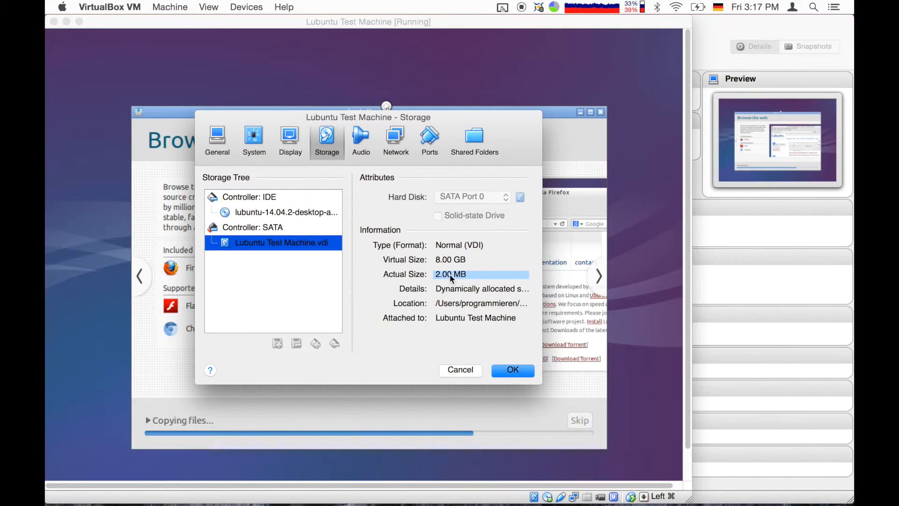
{"action": "left_click", "coordinate": [366, 144]}
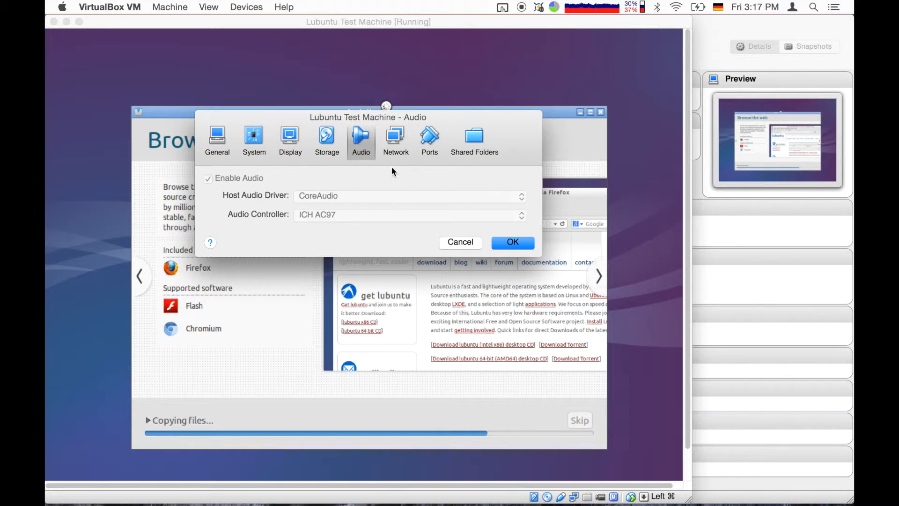
Show the Network page with Adapter 1 on NAT using the Intel PRO/1000 MT Desktop adapter.
{"action": "left_click", "coordinate": [402, 149]}
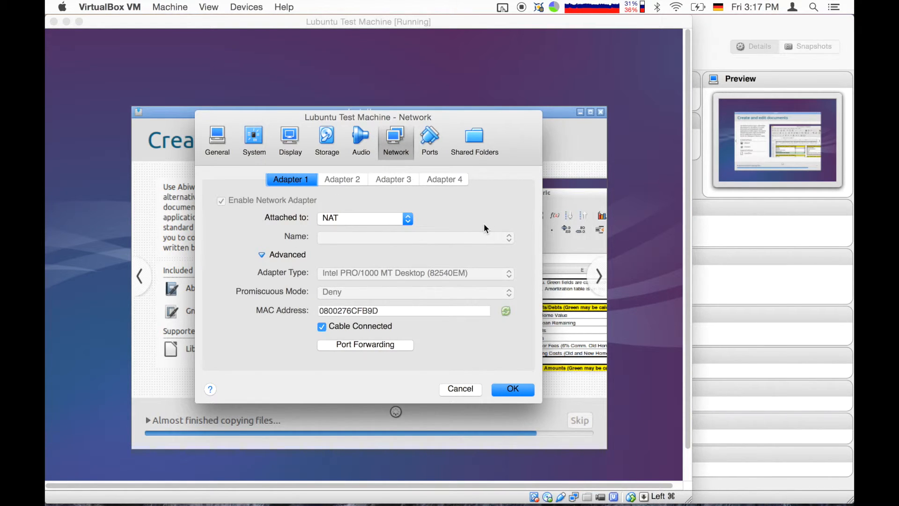
Keep Adapter 1 attached to NAT and bring the VirtualBox Manager window to the front.
{"action": "left_click", "coordinate": [397, 221]}
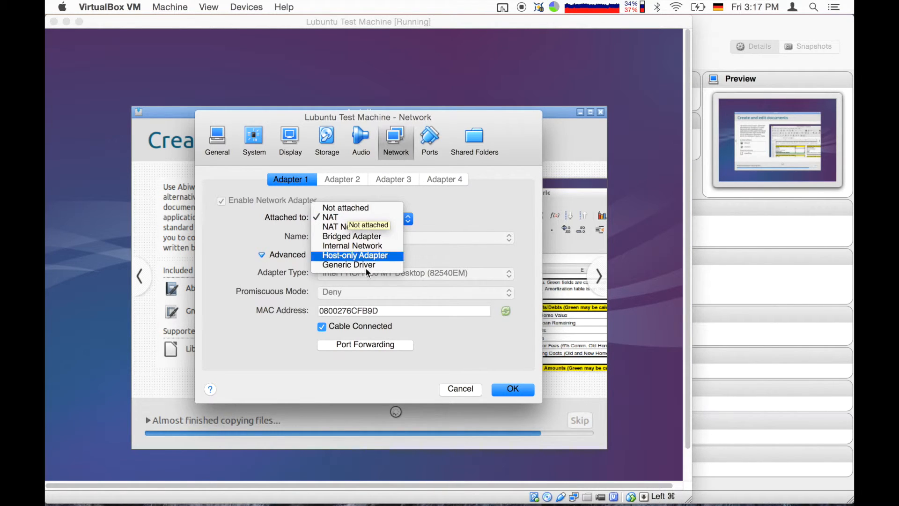
{"action": "left_click", "coordinate": [326, 219]}
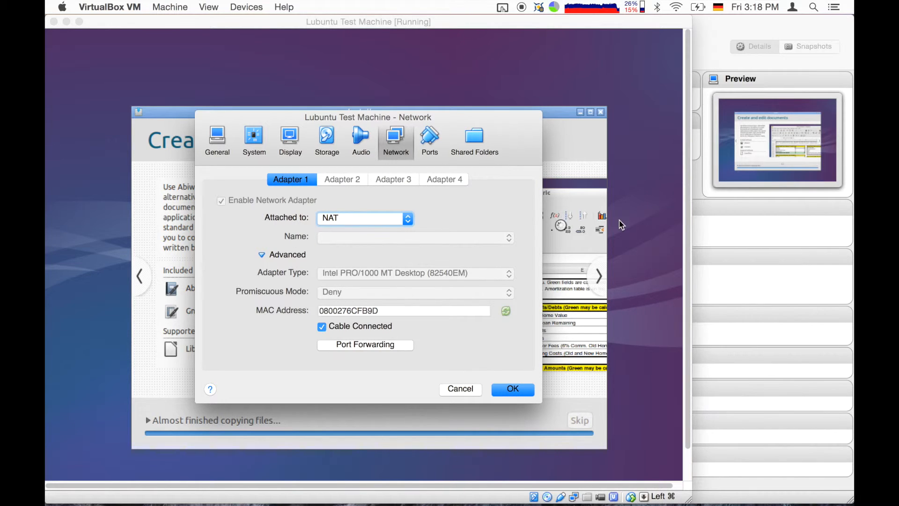
{"action": "left_click", "coordinate": [772, 255]}
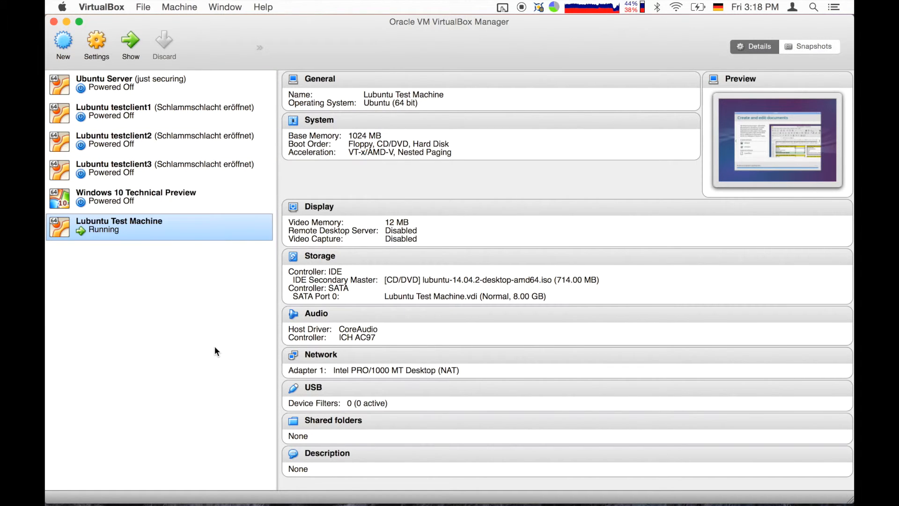
Minimize the Manager and review the VM's Serial Ports and USB settings, ending on empty Shared Folders.
{"action": "left_click", "coordinate": [67, 22]}
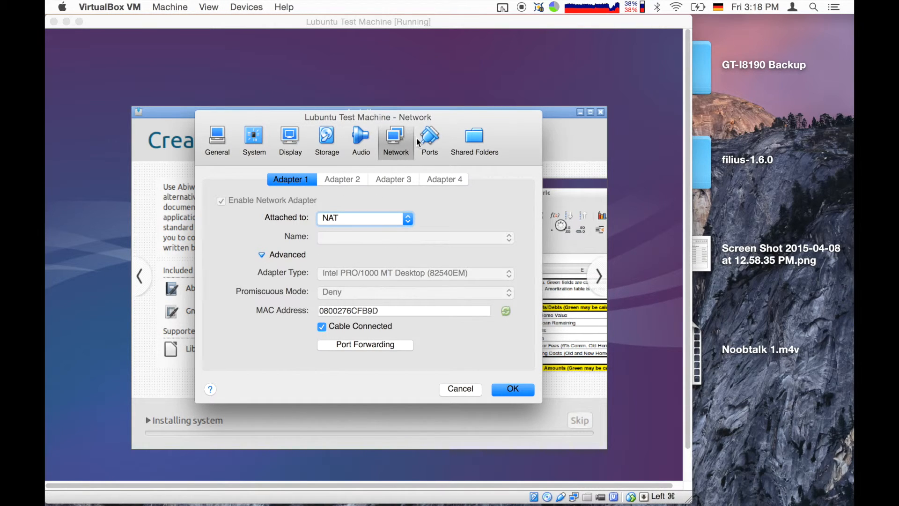
{"action": "left_click", "coordinate": [436, 142]}
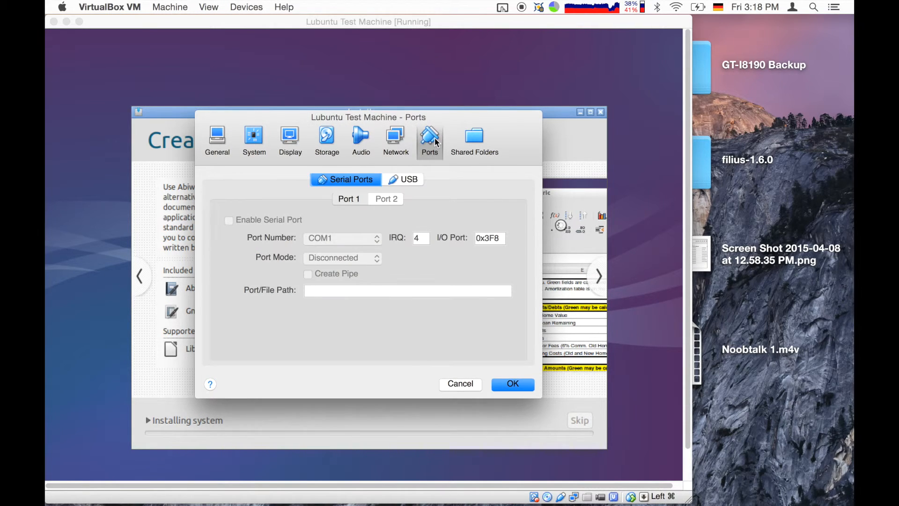
{"action": "left_click", "coordinate": [403, 181]}
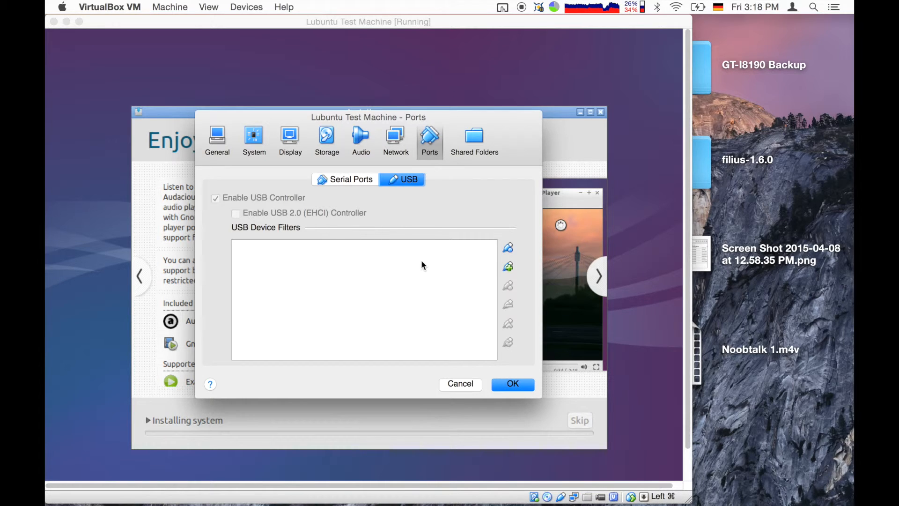
{"action": "left_click", "coordinate": [352, 184]}
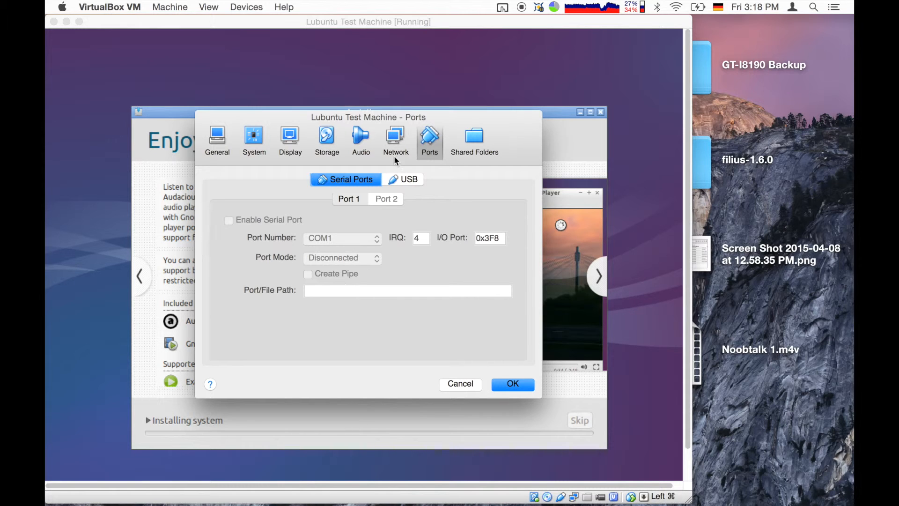
{"action": "left_click", "coordinate": [471, 139]}
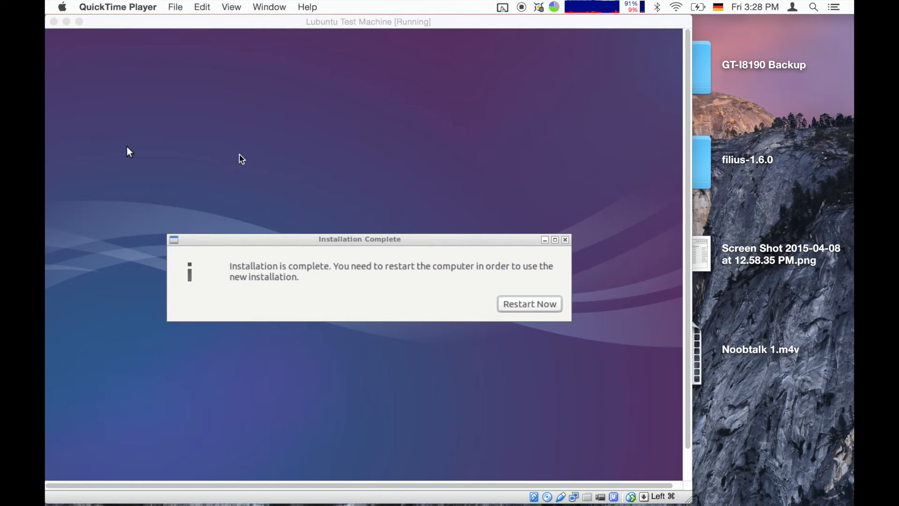
Choose Restart Now in the Lubuntu Installation Complete dialog.
{"action": "left_click", "coordinate": [506, 303]}
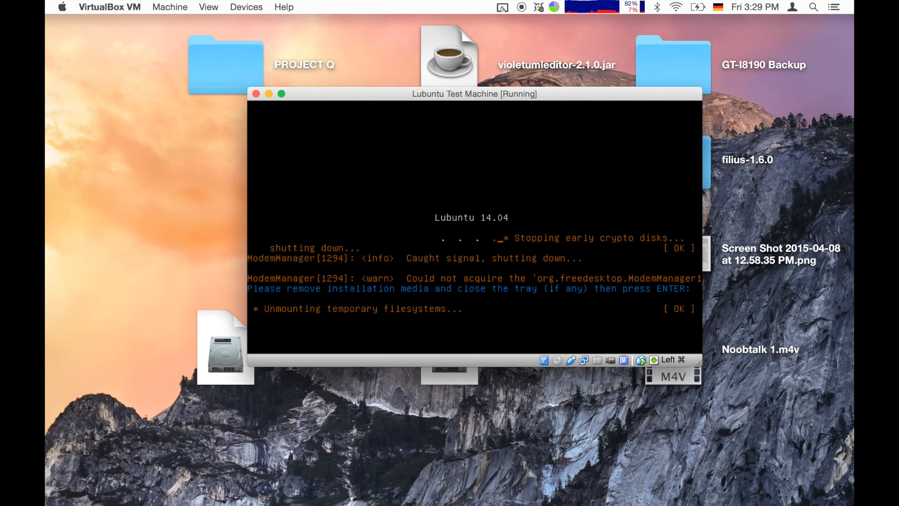
Confirm in Machine Settings that the IDE CD/DVD drive is Empty, then press Enter to reboot the VM.
{"action": "left_click", "coordinate": [169, 7]}
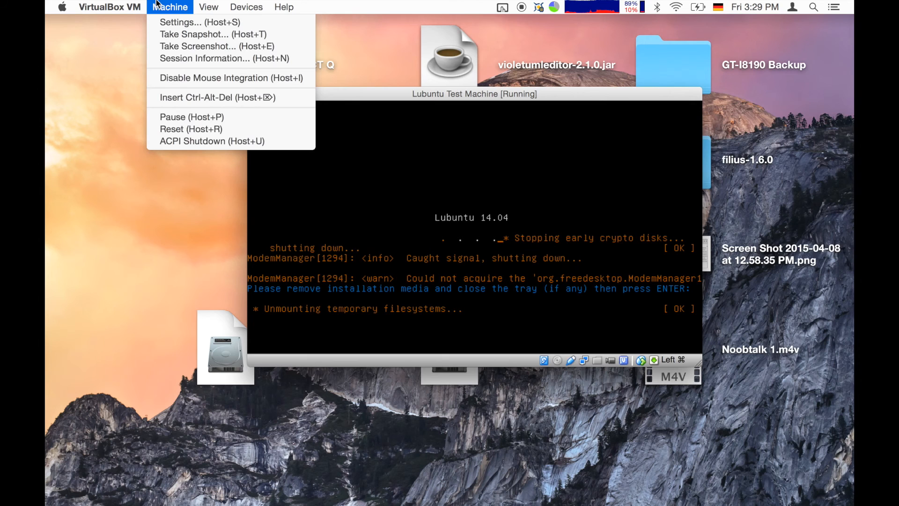
{"action": "left_click", "coordinate": [182, 22]}
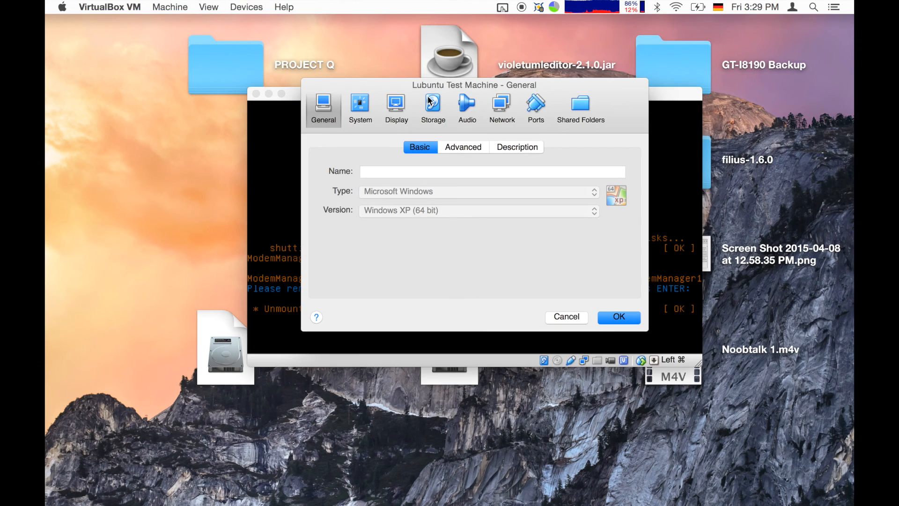
{"action": "left_click", "coordinate": [423, 109]}
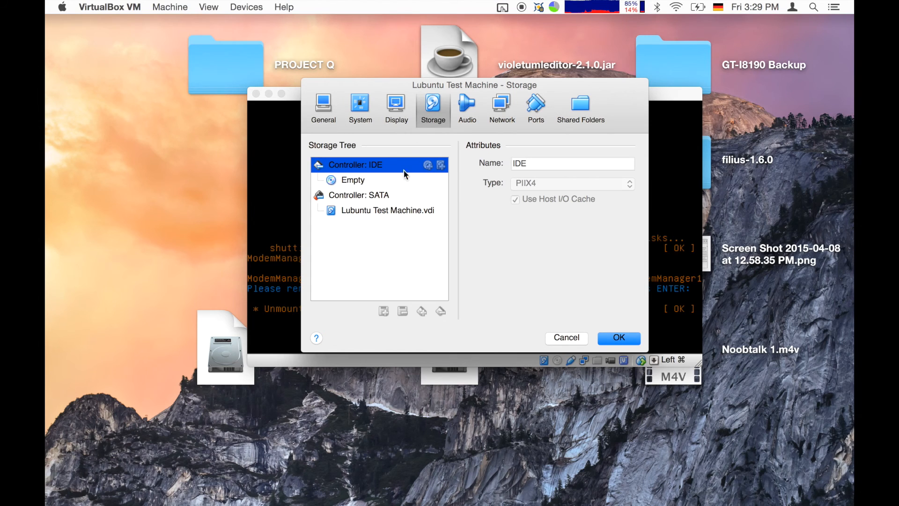
{"action": "left_click", "coordinate": [388, 181]}
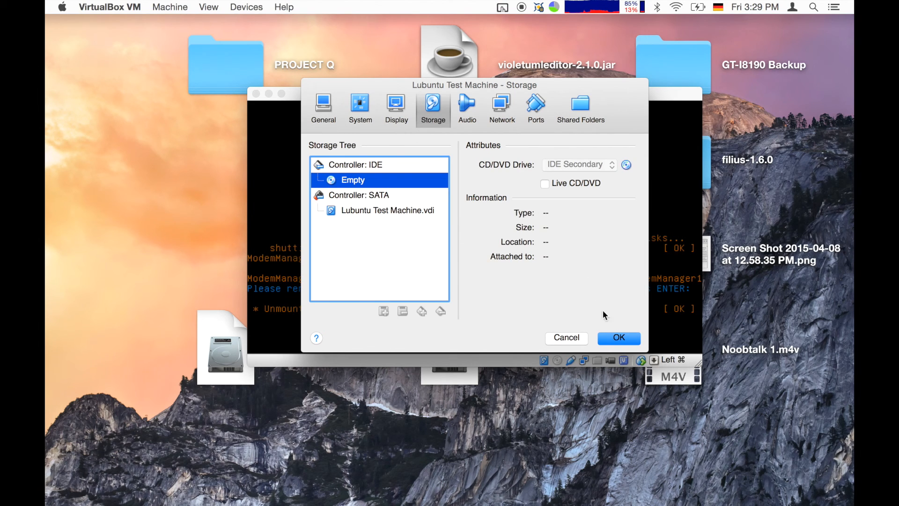
{"action": "left_click", "coordinate": [600, 340]}
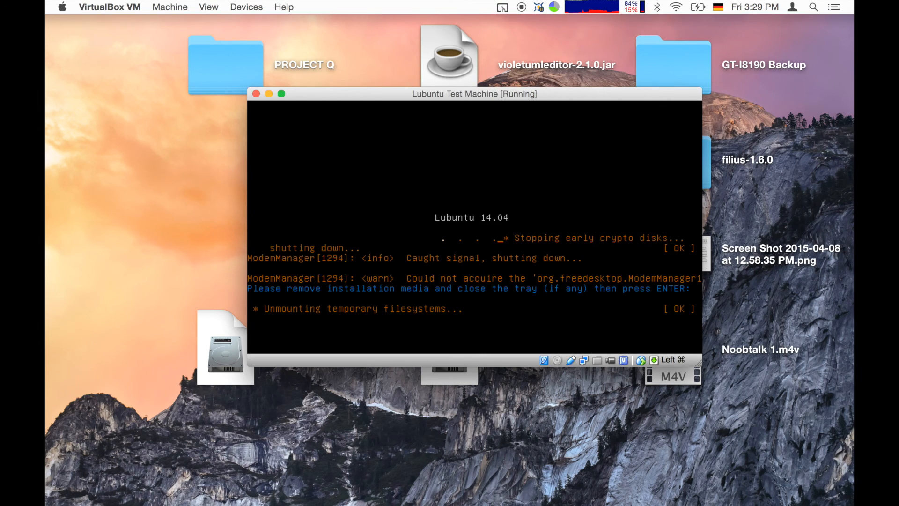
{"action": "key", "text": "Return"}
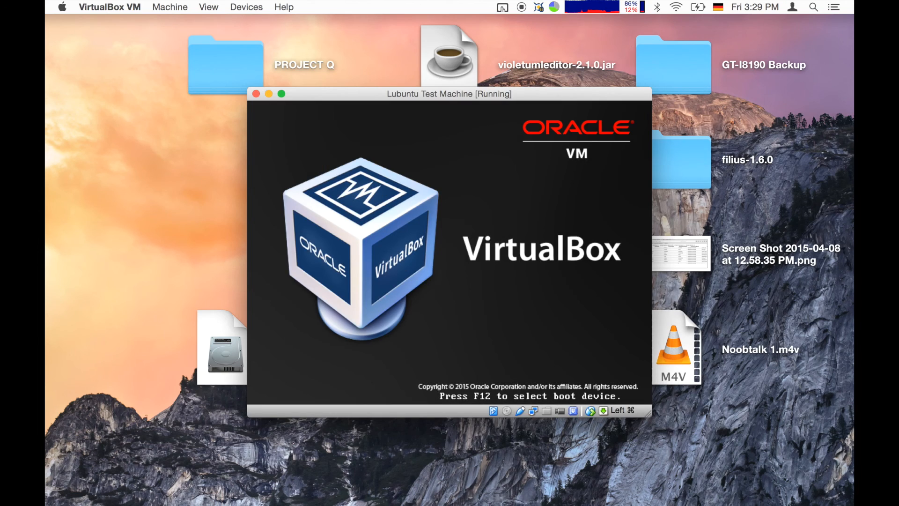
{"action": "key", "text": "ctrl+Up"}
{"action": "key", "text": "ctrl+Up"}
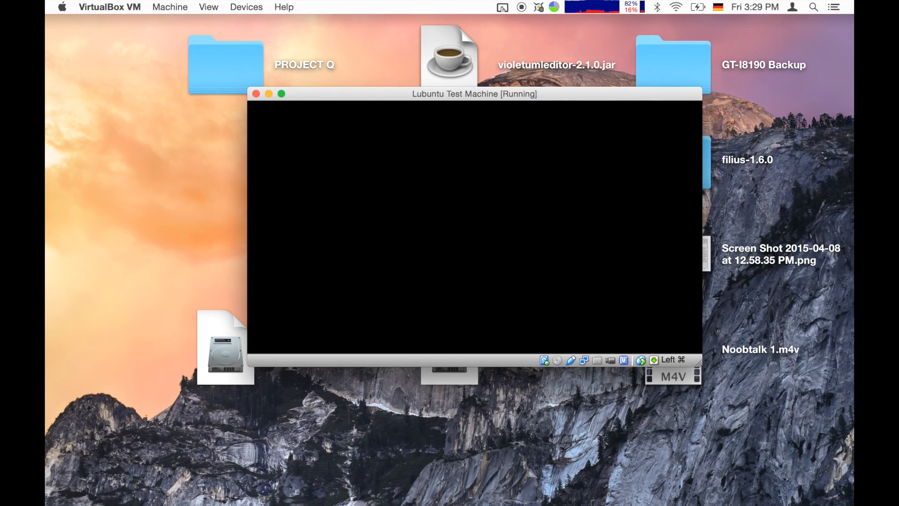